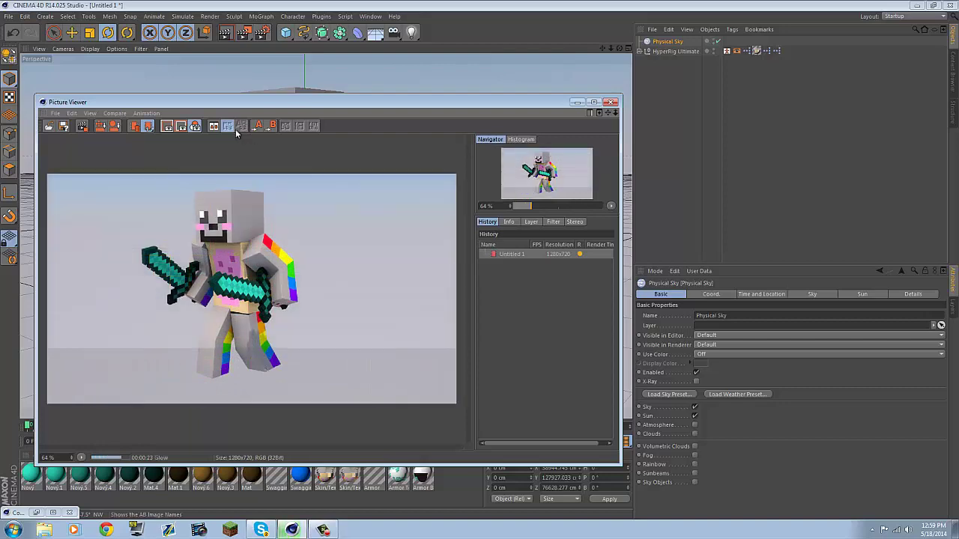
# Save the finished render to the desktop as "poptart skin render".
pyautogui.click(55, 113)
pyautogui.click(67, 137)
pyautogui.click(75, 228)
pyautogui.write('popta')
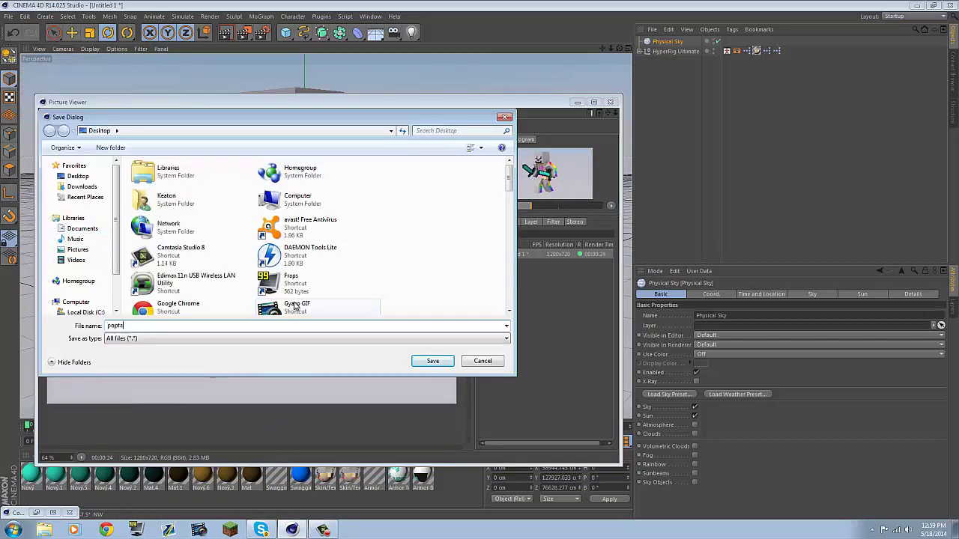
pyautogui.write('rt skin render')
pyautogui.press('Return')
# Close the Picture Viewer and exit the program with the character scene.
pyautogui.click(610, 102)
pyautogui.click(933, 6)
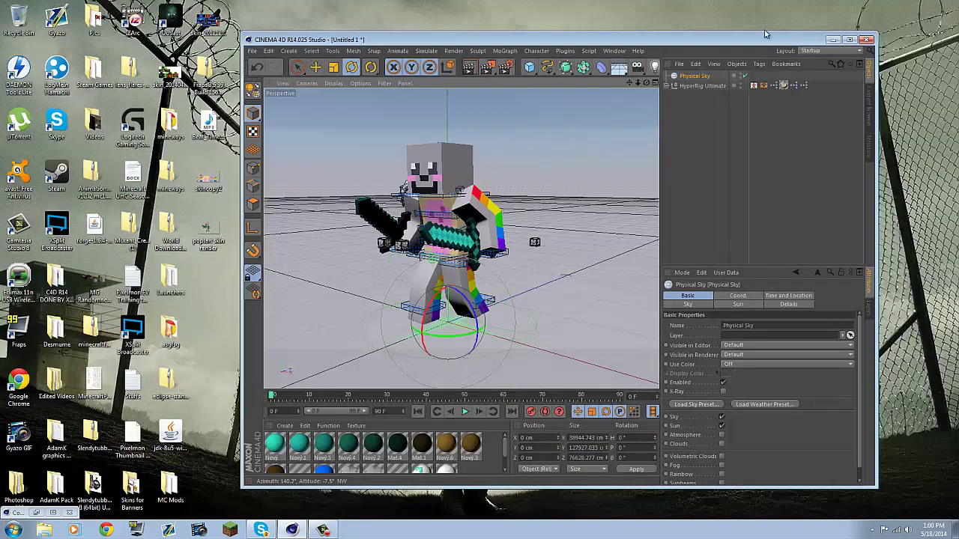
pyautogui.click(871, 36)
pyautogui.click(490, 303)
# Search the computer for "c4d", open the CINEMA 4D R14 folder and launch CINEMA 4D 64 Bit.
pyautogui.click(13, 529)
pyautogui.click(13, 530)
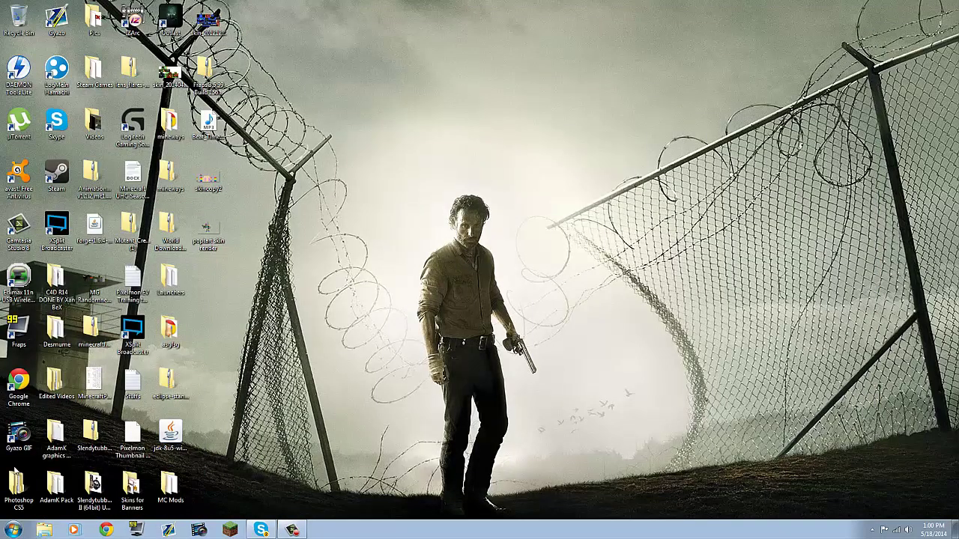
pyautogui.click(13, 530)
pyautogui.write('c4d')
pyautogui.click(60, 232)
pyautogui.doubleClick(453, 216)
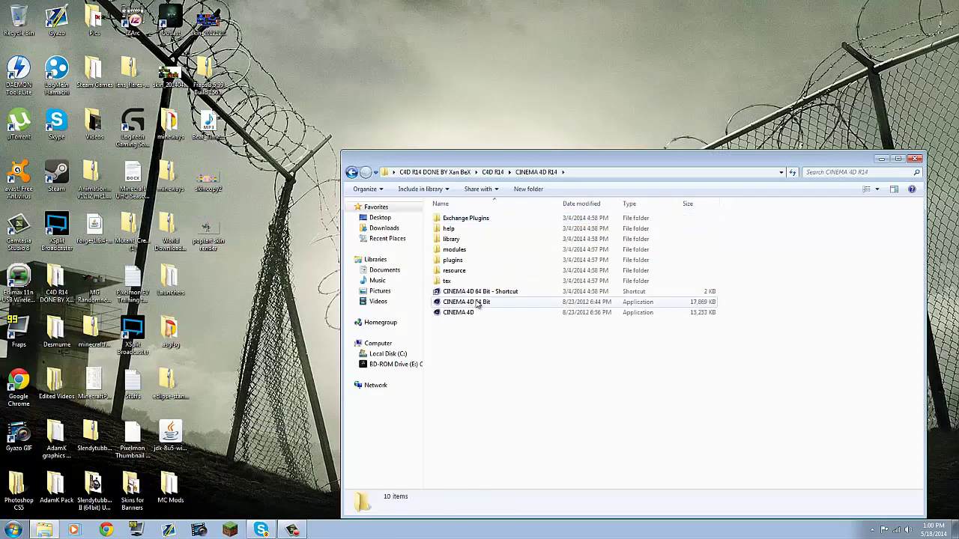
pyautogui.doubleClick(442, 303)
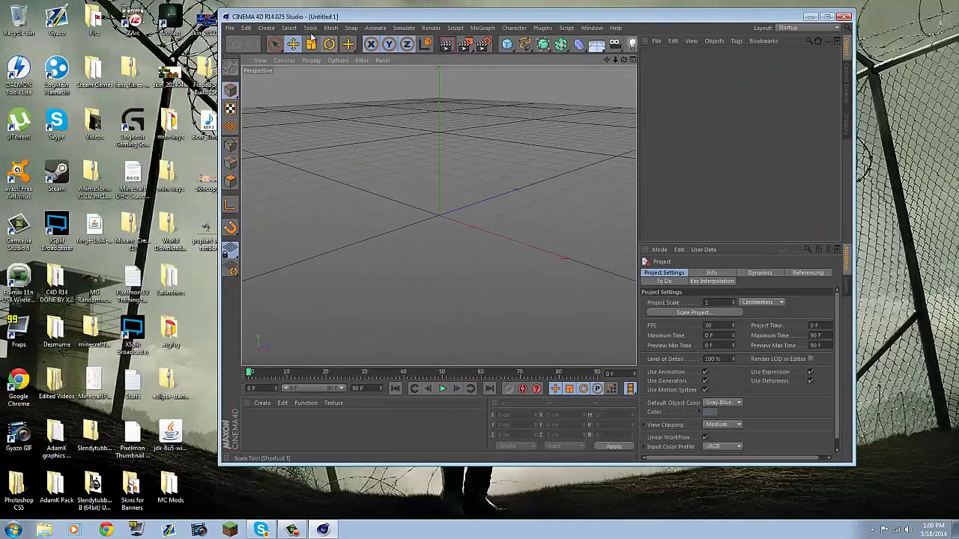
# Open the AdamK Glow 3 project from the AdamK Pack folder and maximize its window.
pyautogui.click(44, 529)
pyautogui.doubleClick(480, 250)
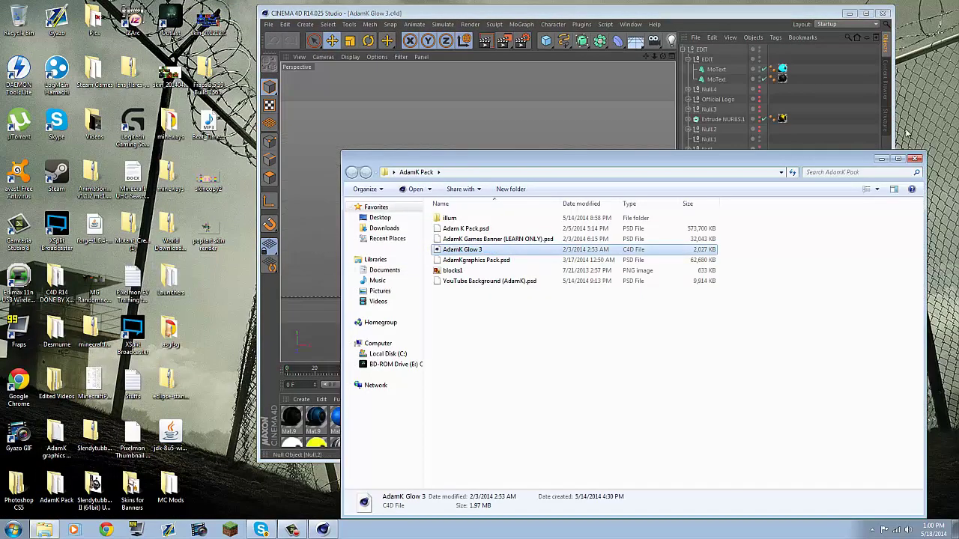
pyautogui.click(926, 7)
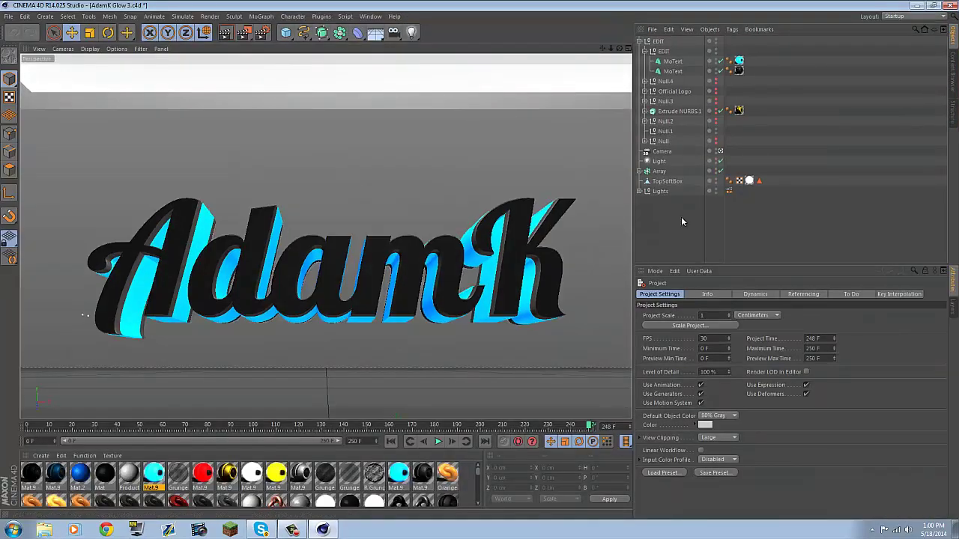
# Change the text of both MoText objects in the EDIT group to "Poptart".
pyautogui.click(673, 72)
pyautogui.click(715, 344)
pyautogui.write('Poptart')
pyautogui.click(554, 318)
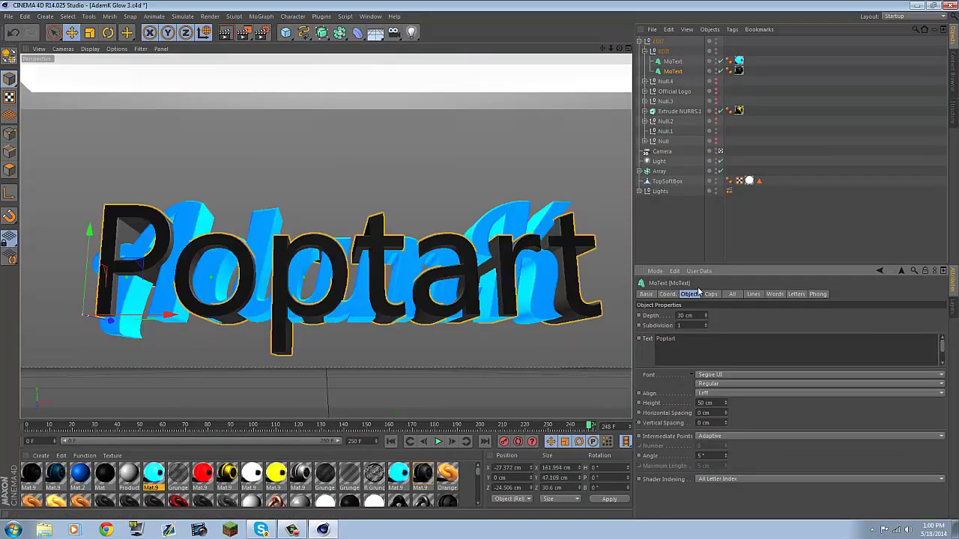
pyautogui.write('Poptart')
pyautogui.click(784, 328)
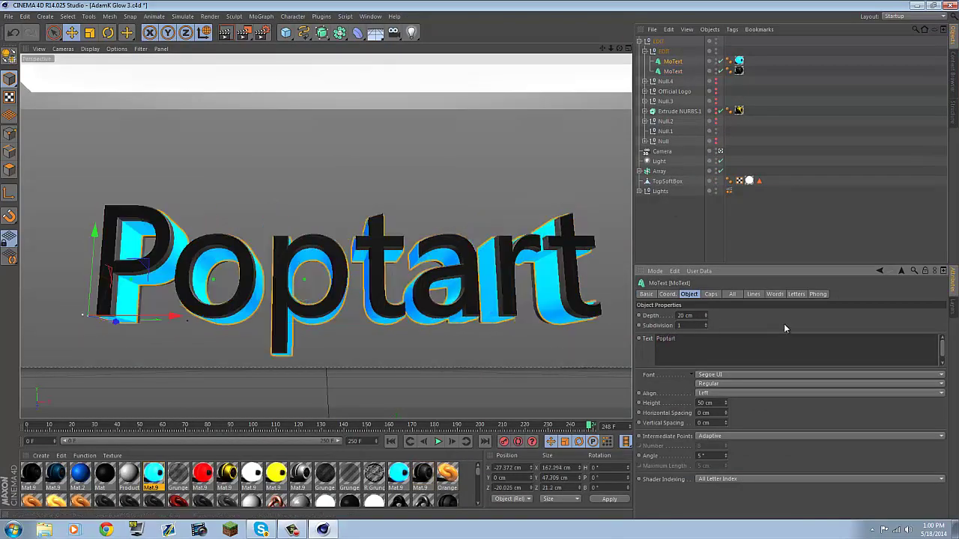
# Set the alignment of both Poptart texts to Middle and their font to Toonish.
pyautogui.click(707, 413)
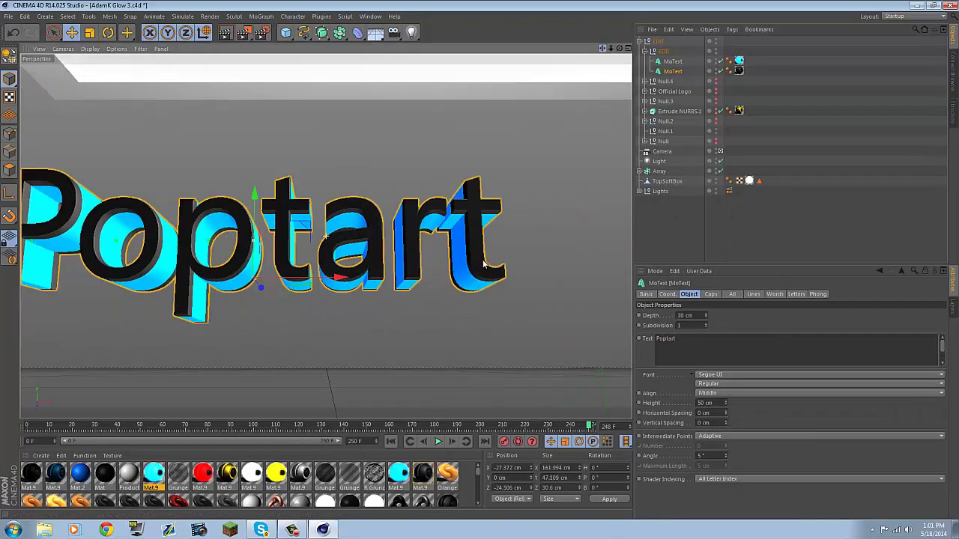
pyautogui.click(708, 377)
pyautogui.click(719, 385)
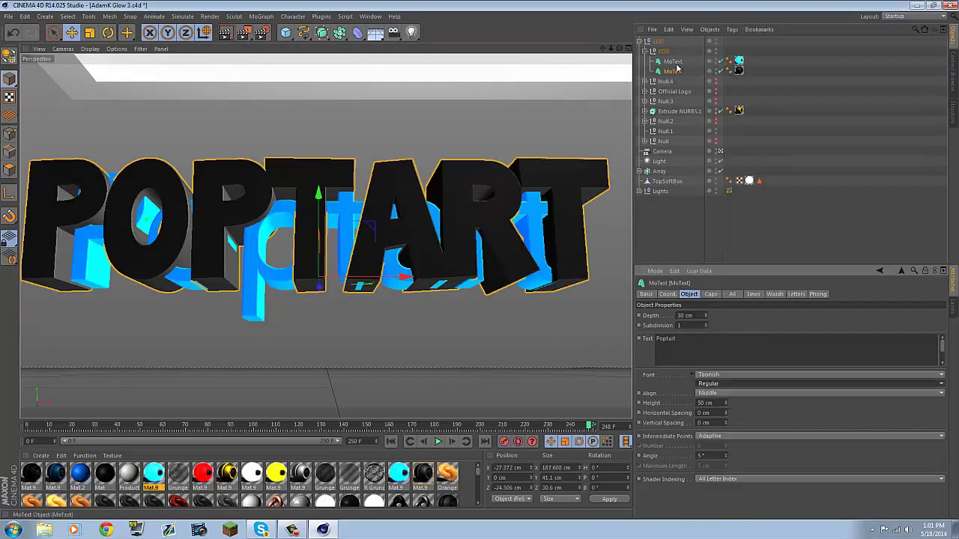
pyautogui.click(723, 375)
pyautogui.click(749, 346)
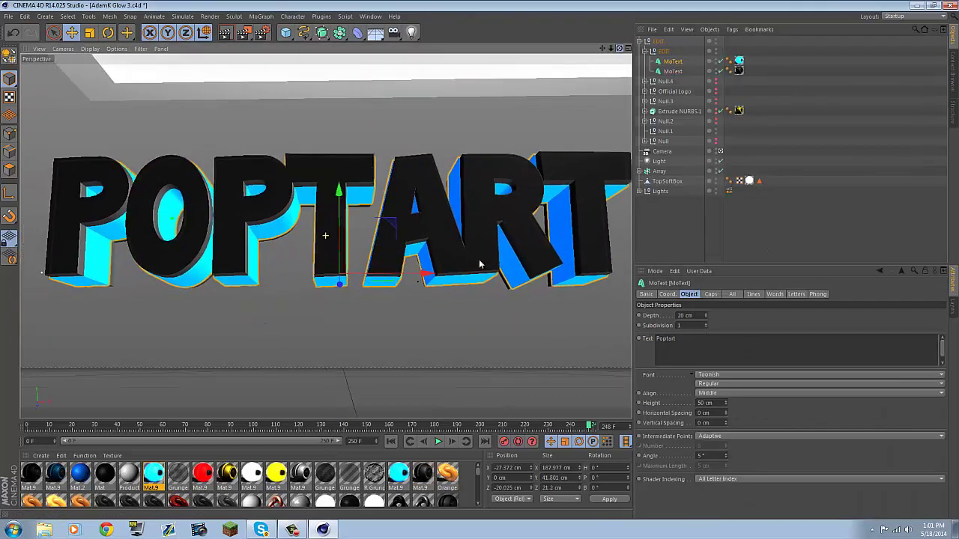
# Duplicate both POPTART text objects and try moving the copies straight down below the originals.
pyautogui.hotkey('ctrl', 'c')
pyautogui.hotkey('ctrl', 'v')
pyautogui.hotkey('ctrl', 'v')
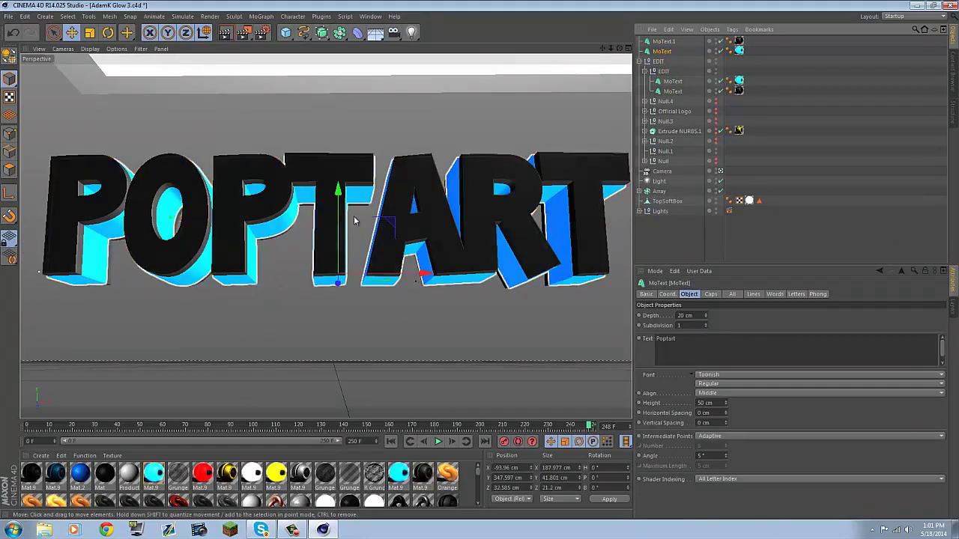
pyautogui.moveTo(341, 214); pyautogui.dragTo(320, 324)
pyautogui.click(374, 217)
pyautogui.moveTo(374, 217); pyautogui.dragTo(318, 322)
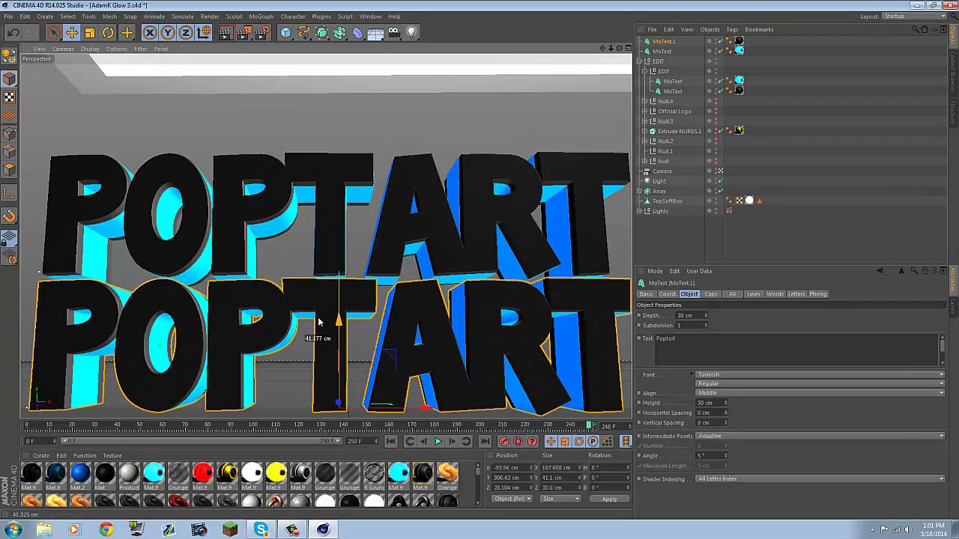
# Place the duplicated texts about 43 cm below the originals and put the cyan copy at the end of the object list.
pyautogui.moveTo(618, 49); pyautogui.dragTo(479, 262)
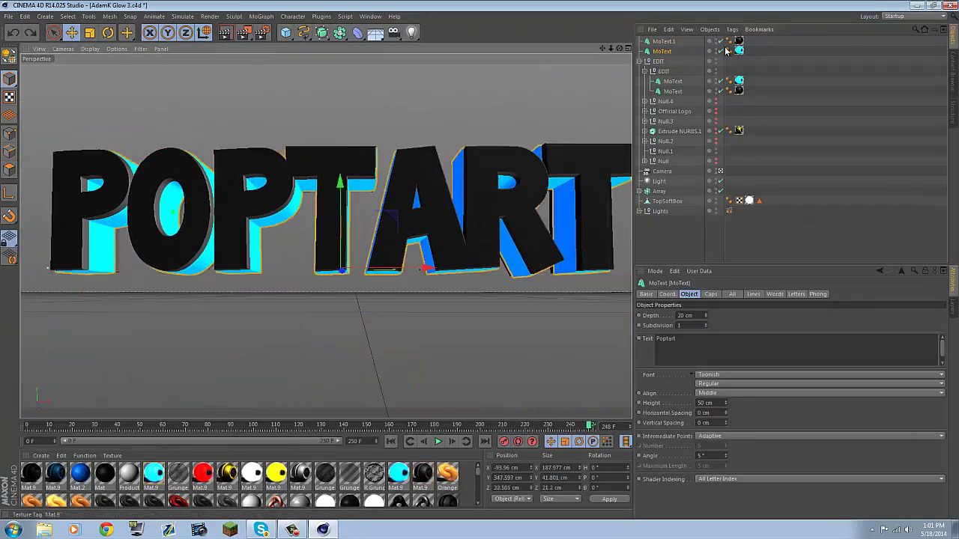
pyautogui.click(663, 51)
pyautogui.moveTo(667, 50); pyautogui.dragTo(689, 239)
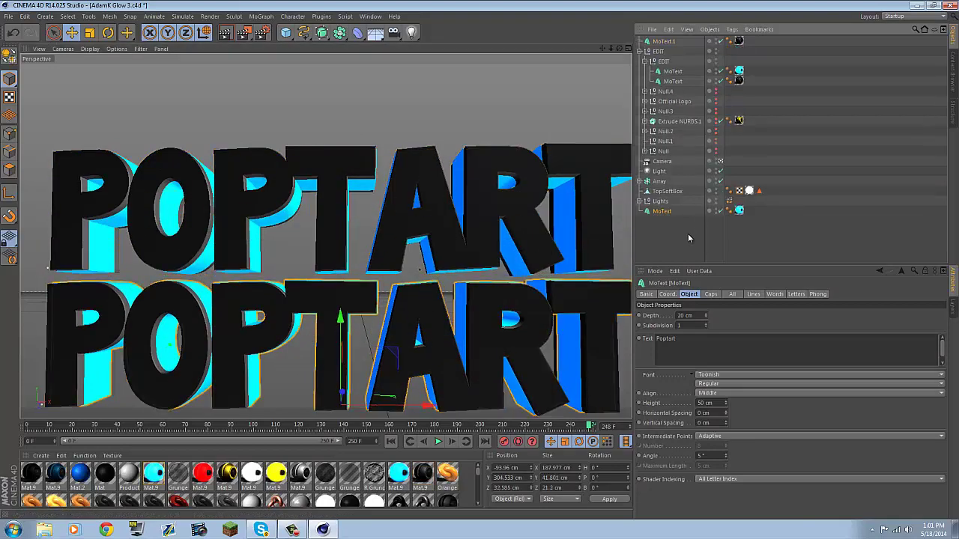
# Change both duplicated texts to "PVP" and set their font to Thirsty Script Extrabold Demo.
pyautogui.click(663, 41)
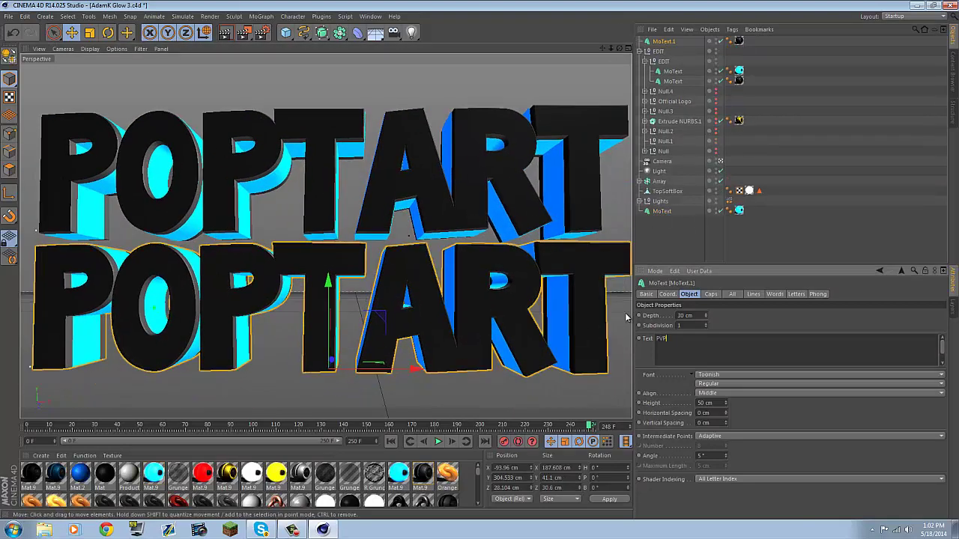
pyautogui.click(626, 318)
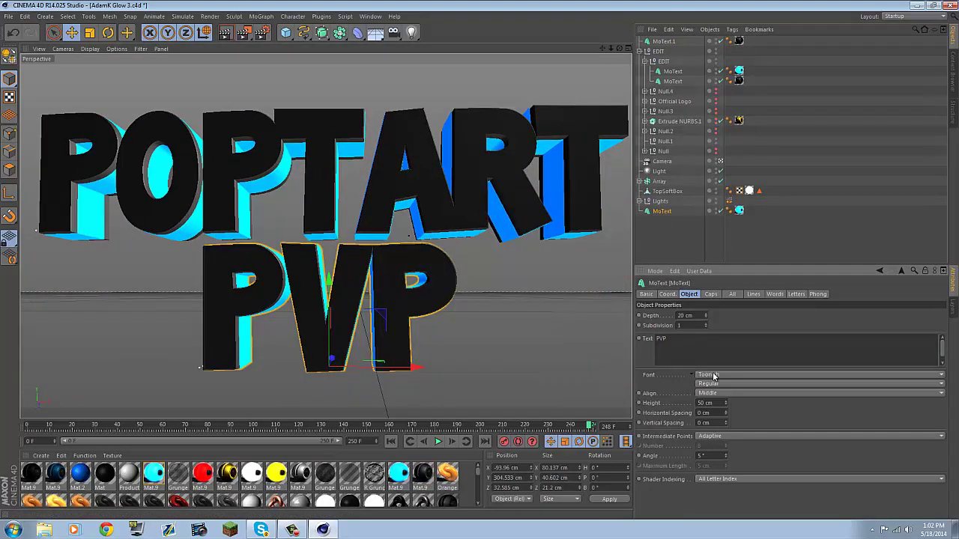
pyautogui.click(738, 374)
pyautogui.click(738, 374)
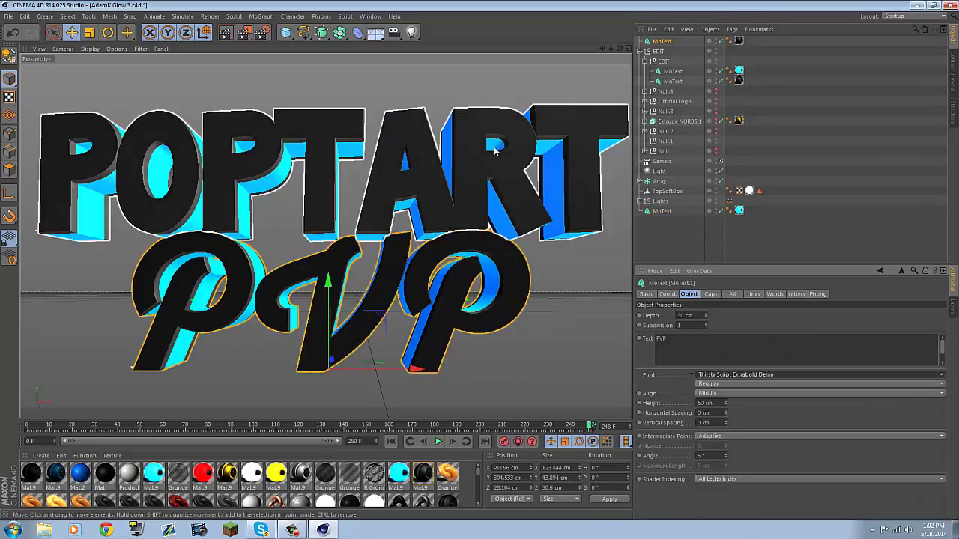
# Nest the cyan PVP text under the black one and shrink the pair to about 71 cm wide beneath the letters ART.
pyautogui.click(464, 367)
pyautogui.click(424, 347)
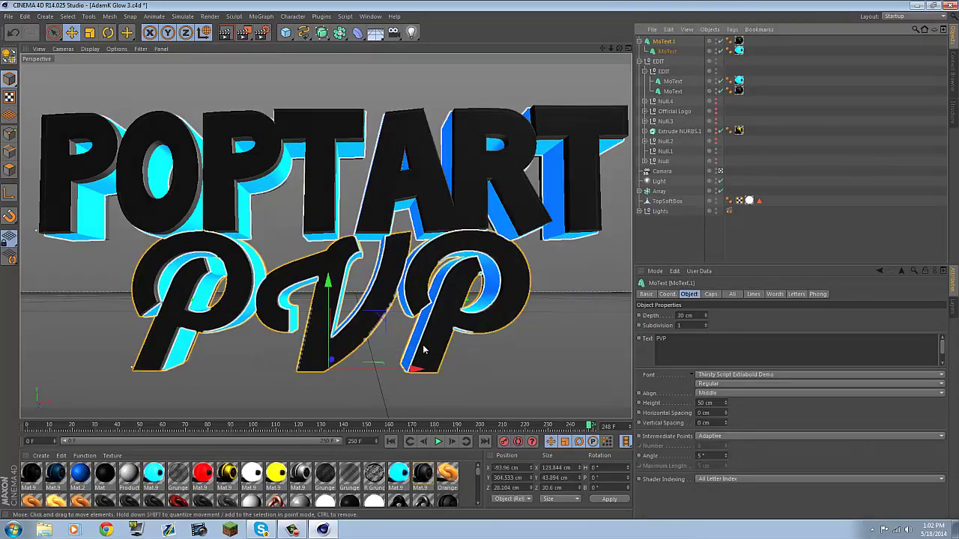
pyautogui.moveTo(424, 347); pyautogui.dragTo(454, 150)
pyautogui.press('t')
pyautogui.press('e')
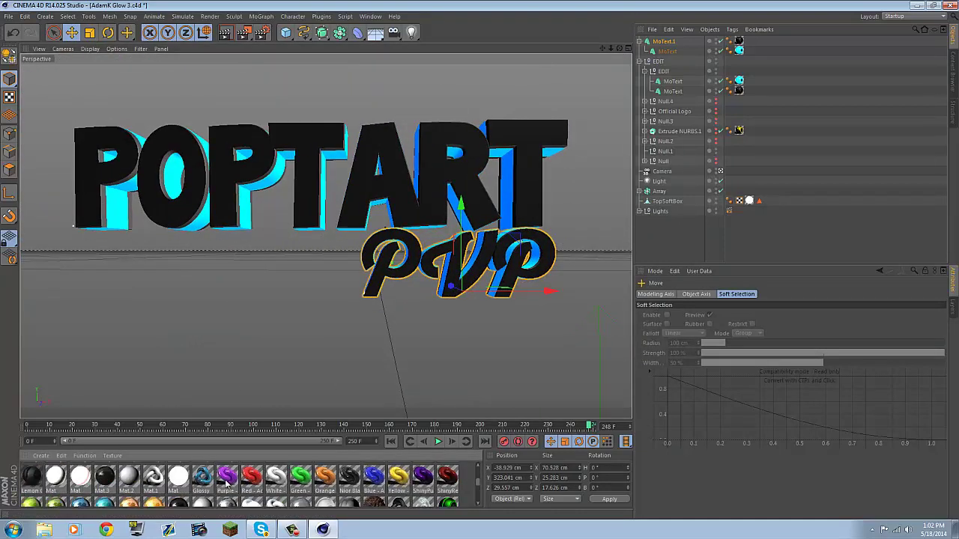
# Try the Purple - AcrezHD material on the front POPTART letters and look at its colour settings.
pyautogui.moveTo(227, 485); pyautogui.dragTo(334, 183)
pyautogui.click(227, 476)
pyautogui.click(696, 375)
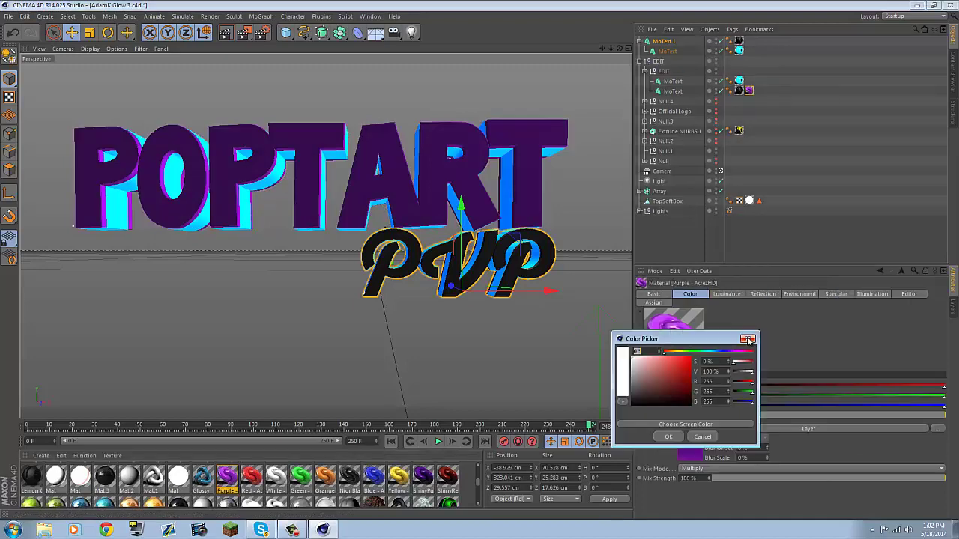
pyautogui.click(749, 340)
pyautogui.click(690, 453)
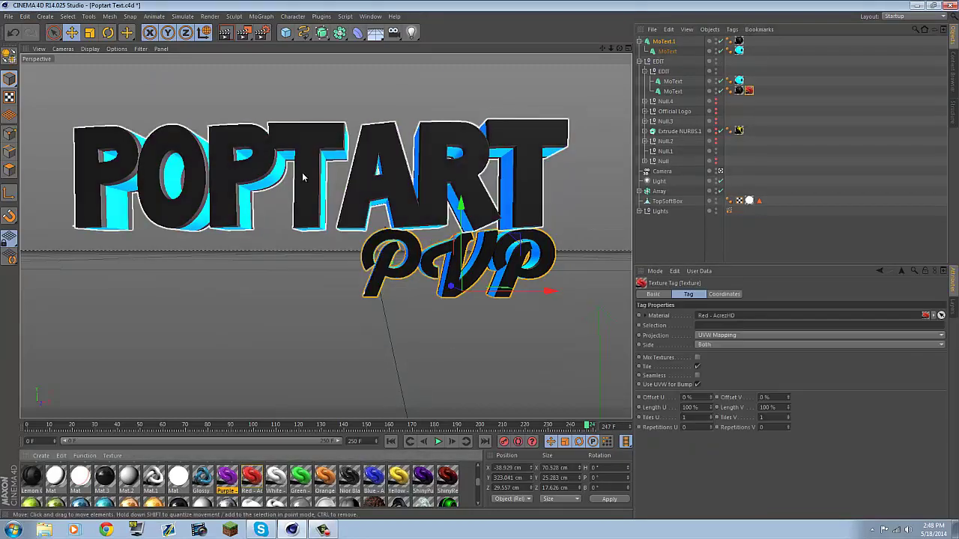
# Pick a 310° hue for the Red - AcrezHD material's specular colour and set its Falloff layer's blend mode to Normal.
pyautogui.doubleClick(253, 477)
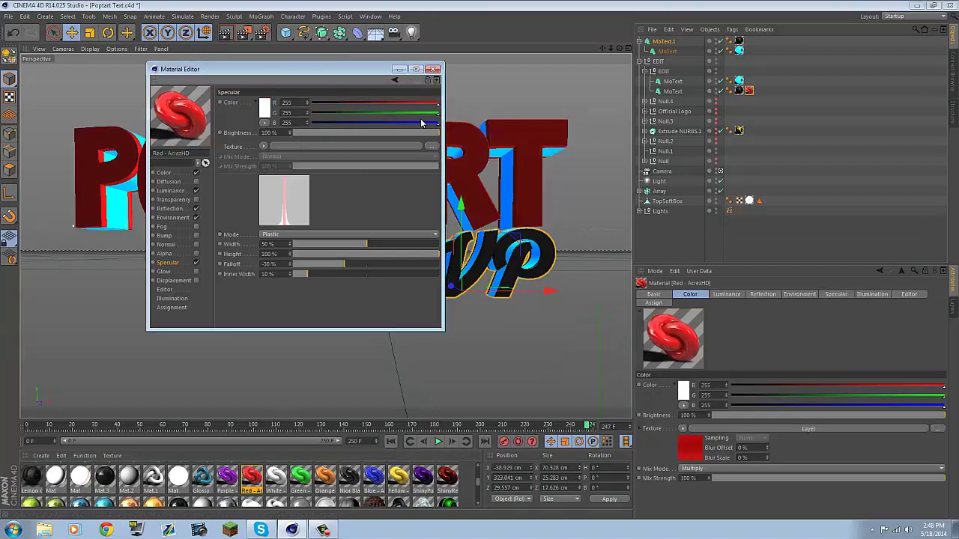
pyautogui.click(264, 108)
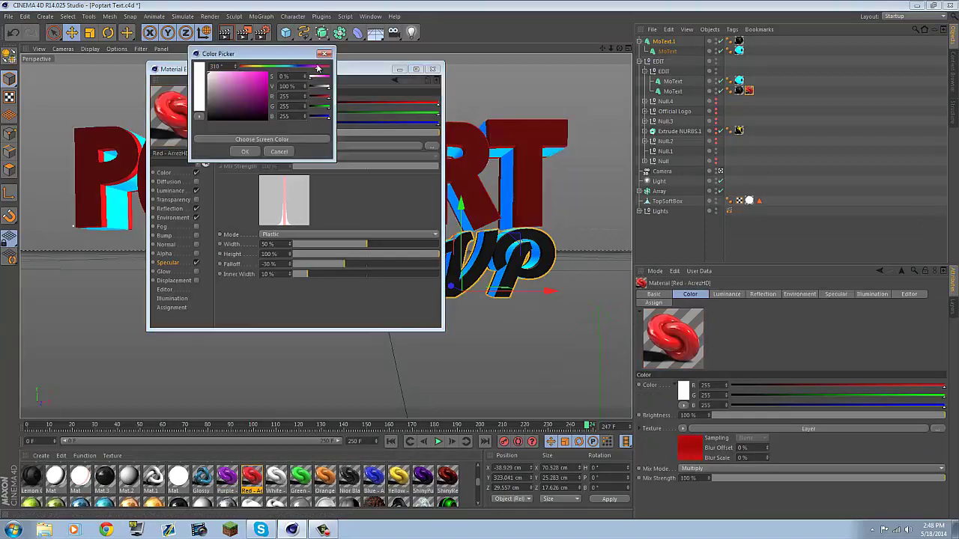
pyautogui.click(245, 152)
pyautogui.click(163, 173)
pyautogui.click(268, 164)
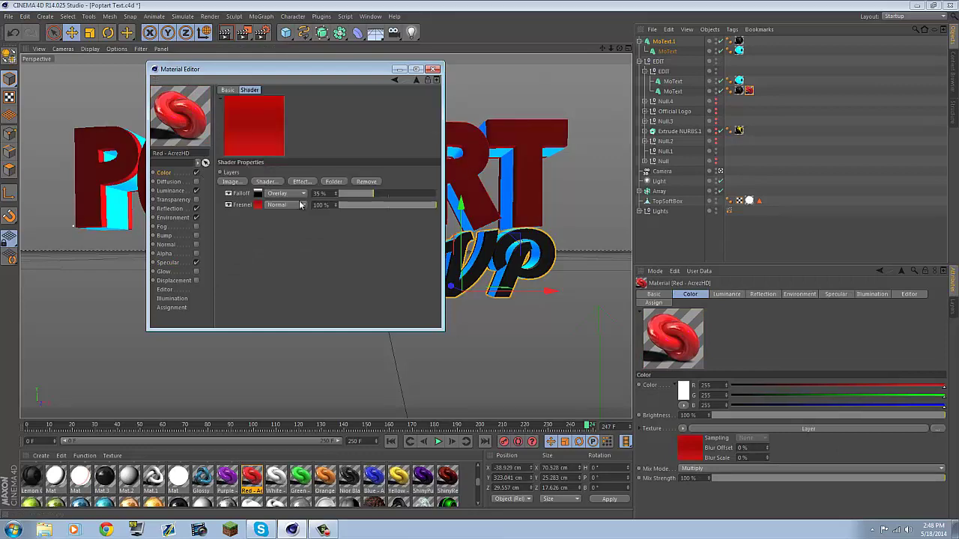
pyautogui.click(292, 193)
pyautogui.click(296, 207)
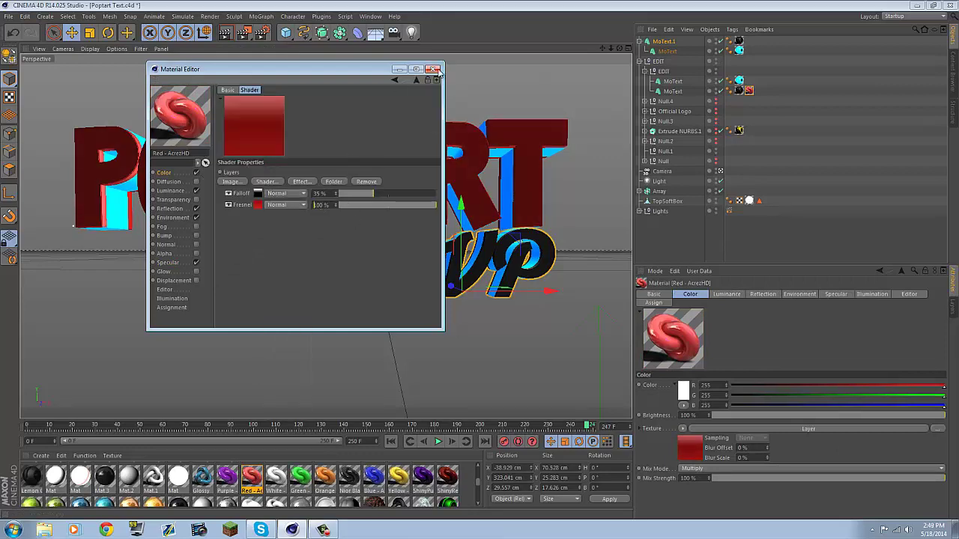
pyautogui.click(433, 69)
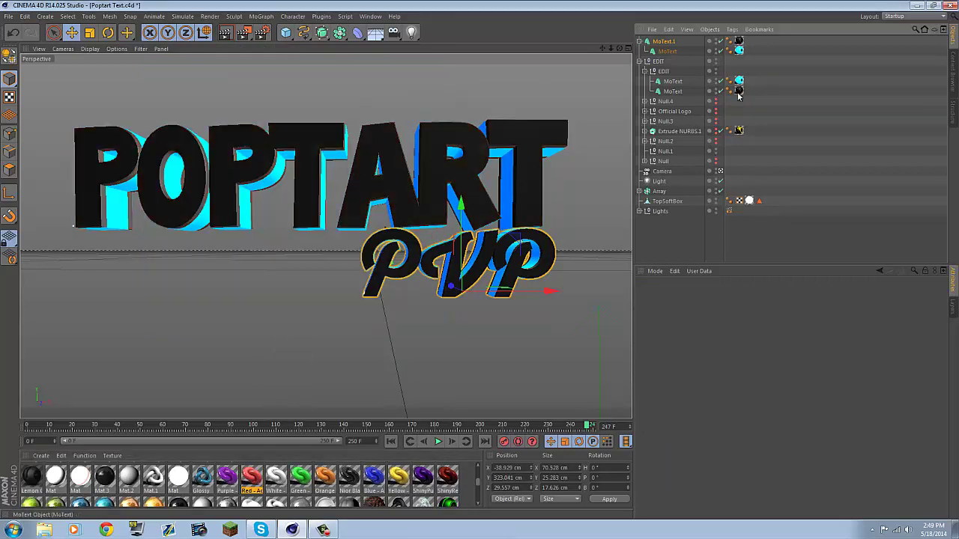
# Set the colour of the front POPTART text's Mat.9 material to pink, RGB 255, 73, 170.
pyautogui.click(739, 90)
pyautogui.click(681, 387)
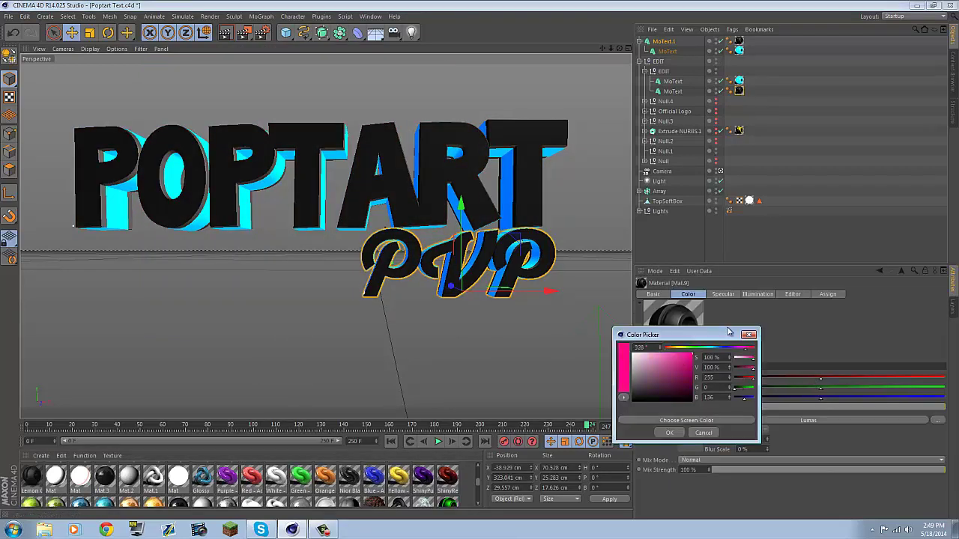
pyautogui.click(748, 334)
pyautogui.click(683, 383)
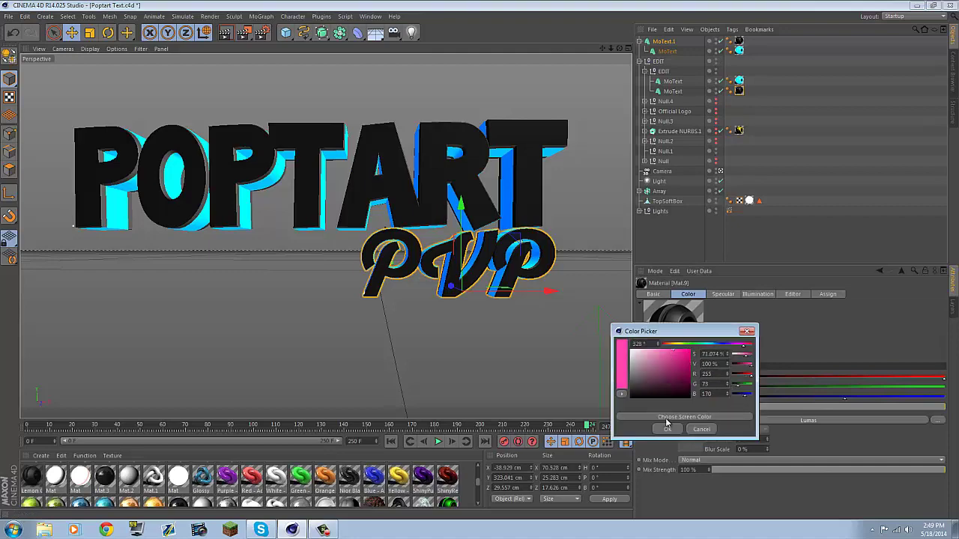
pyautogui.click(667, 429)
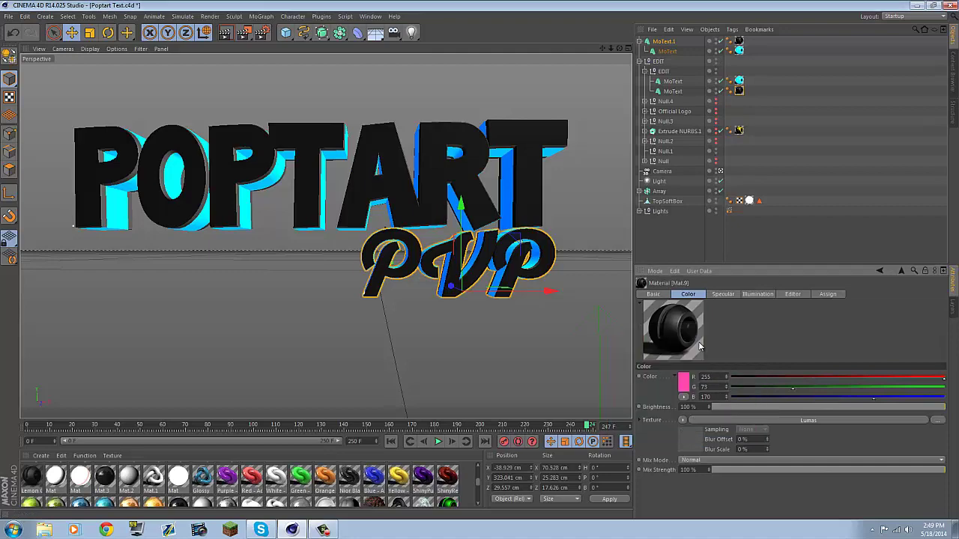
# Change the Mat.3 material's colour to magenta and apply it to the front POPTART letters.
pyautogui.doubleClick(104, 476)
pyautogui.click(265, 100)
pyautogui.click(296, 72)
pyautogui.click(246, 157)
pyautogui.click(438, 66)
pyautogui.moveTo(97, 483); pyautogui.dragTo(225, 172)
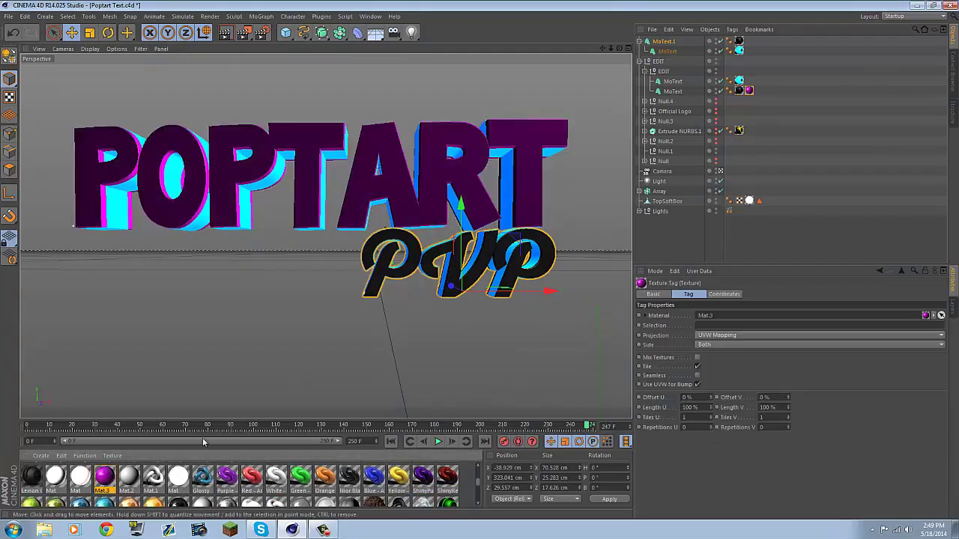
# Lighten the Mat.3 material's colour to RGB 250, 120, 255.
pyautogui.doubleClick(104, 476)
pyautogui.click(265, 100)
pyautogui.click(296, 71)
pyautogui.click(246, 156)
pyautogui.click(438, 66)
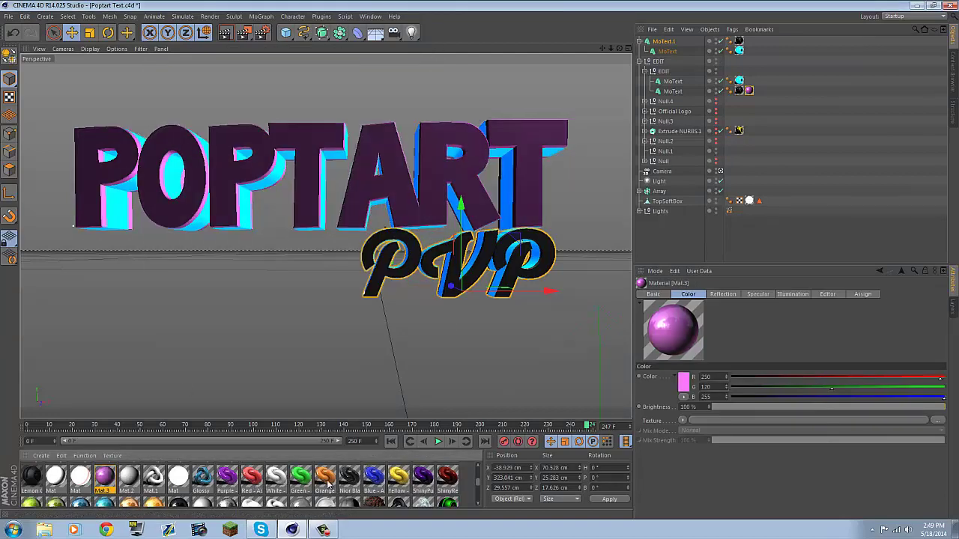
# Apply Mat.3 to the front PVP letters and Red - AcrezHD to the back texts of both words.
pyautogui.moveTo(104, 479); pyautogui.dragTo(191, 214)
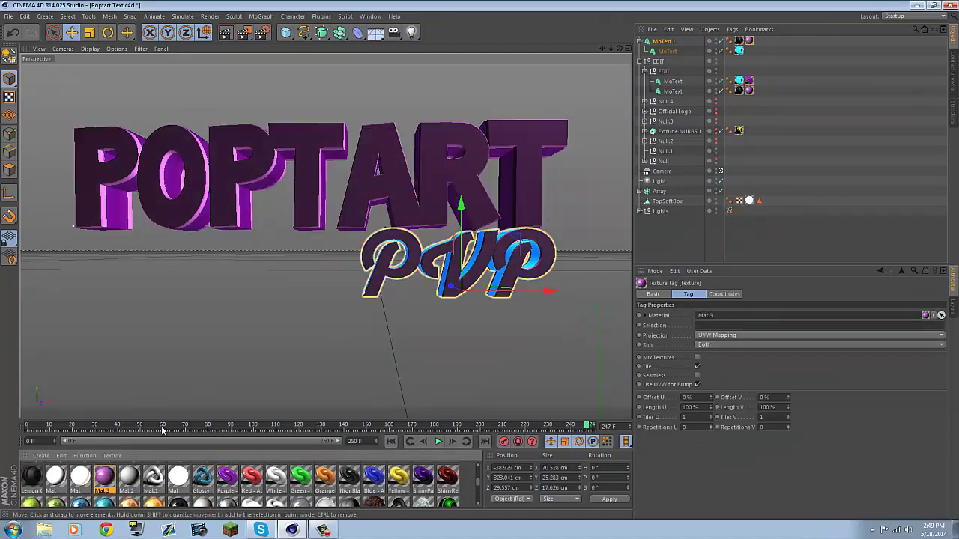
pyautogui.moveTo(251, 476); pyautogui.dragTo(449, 262)
# Try to render the project to the Picture Viewer.
pyautogui.hotkey('shift', 'r')
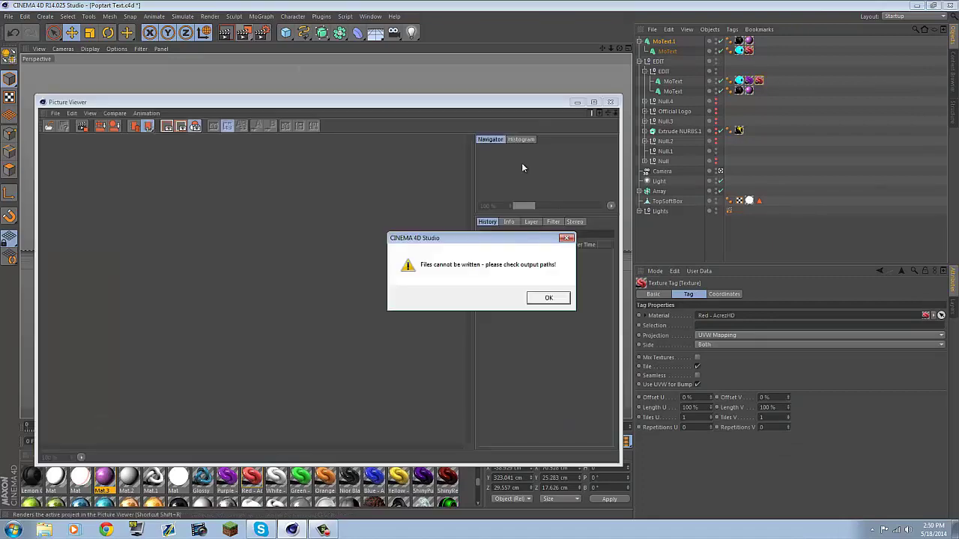
pyautogui.press('Return')
pyautogui.click(611, 102)
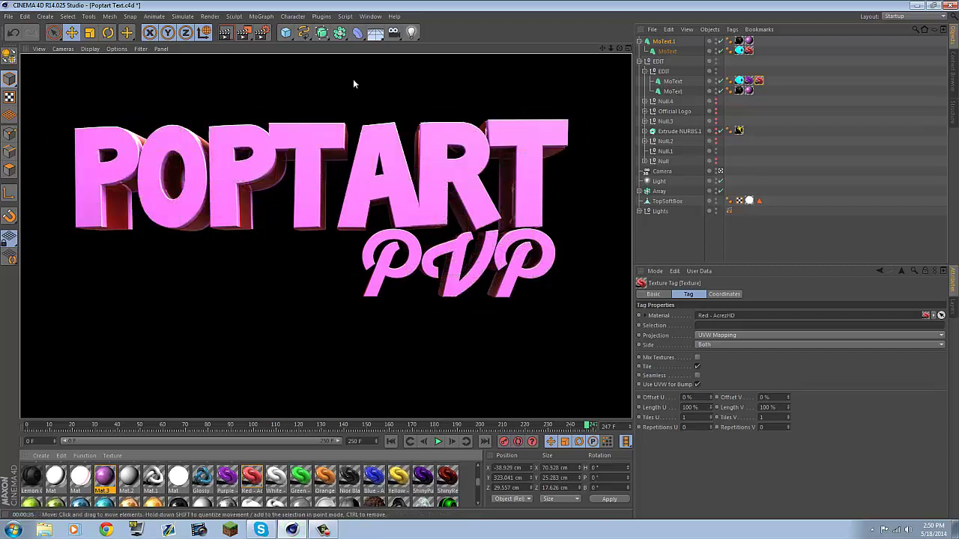
# Set the render output file to "poptart text render.png" on the Desktop and render the text to the Picture Viewer.
pyautogui.hotkey('ctrl', 'b')
pyautogui.click(178, 94)
pyautogui.write('p')
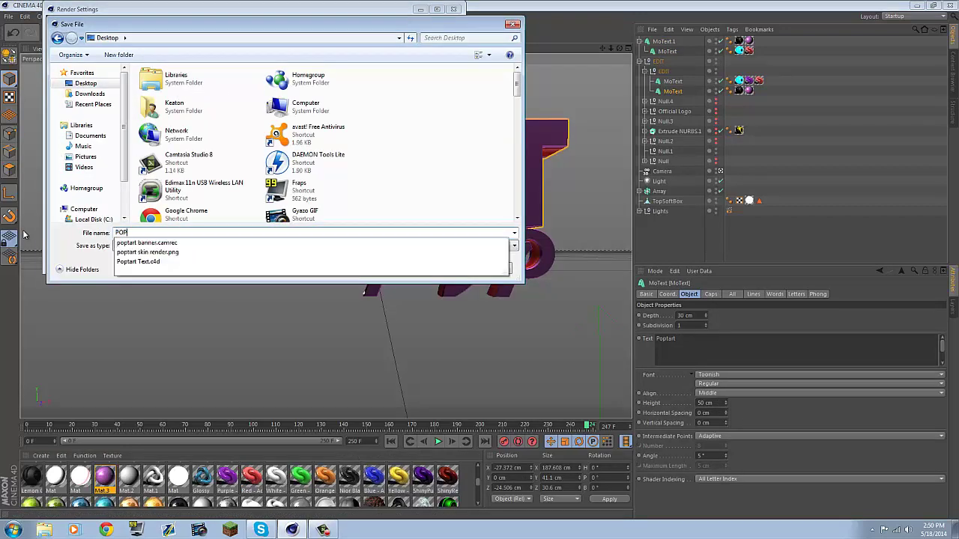
pyautogui.press('Down')
pyautogui.press('Return')
pyautogui.write('texrender.png')
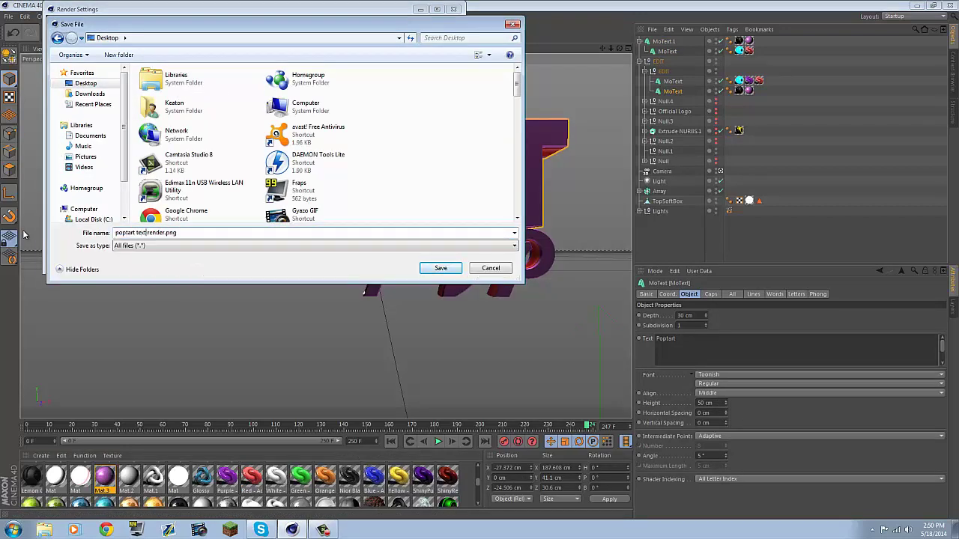
pyautogui.write('t')
pyautogui.press('Return')
pyautogui.click(453, 9)
pyautogui.click(243, 32)
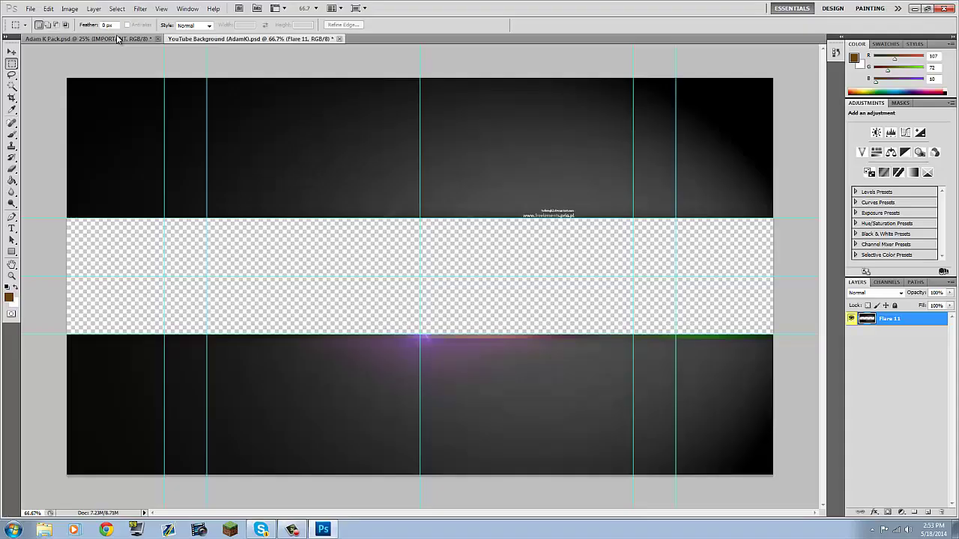
# In Photoshop's Adam K Pack.psd, preview the Minecraft Backgrounds layers and leave only Minecraft 6 shown.
pyautogui.hotkey('ctrl', 'Tab')
pyautogui.click(861, 444)
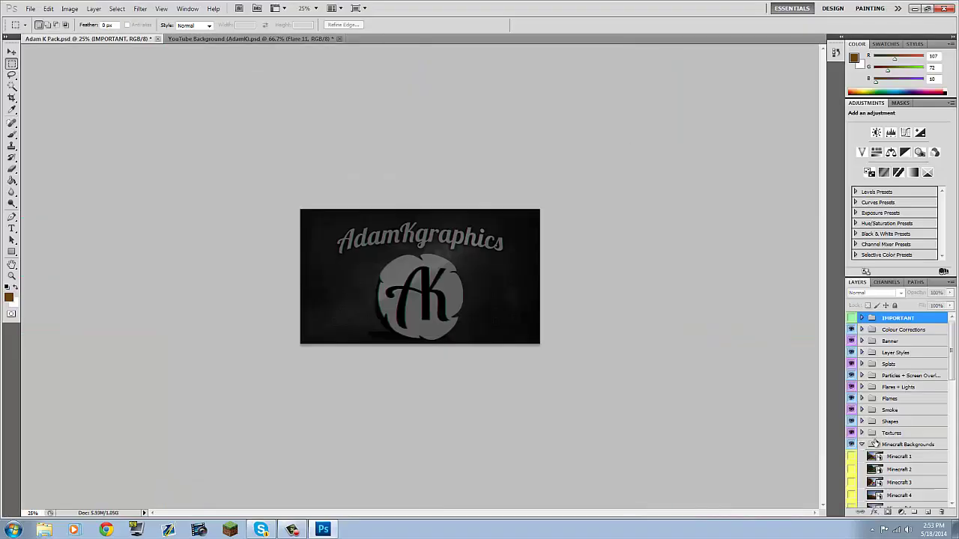
pyautogui.scroll(-3, 875, 444)
pyautogui.click(852, 397)
pyautogui.click(852, 381)
pyautogui.click(850, 411)
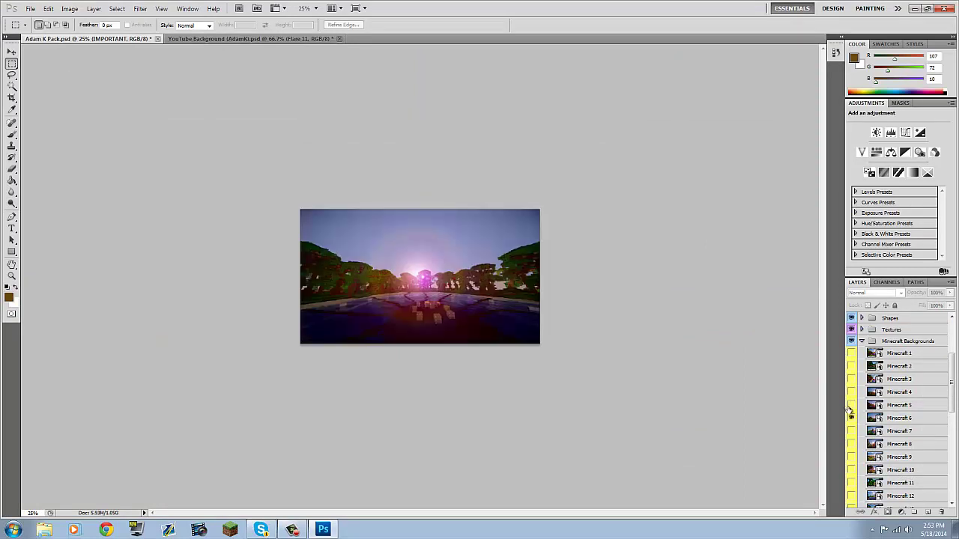
# Duplicate the Minecraft 6 layer into the YouTube Background (AdamK).psd document.
pyautogui.rightClick(874, 418)
pyautogui.rightClick(903, 418)
pyautogui.click(859, 175)
pyautogui.click(457, 202)
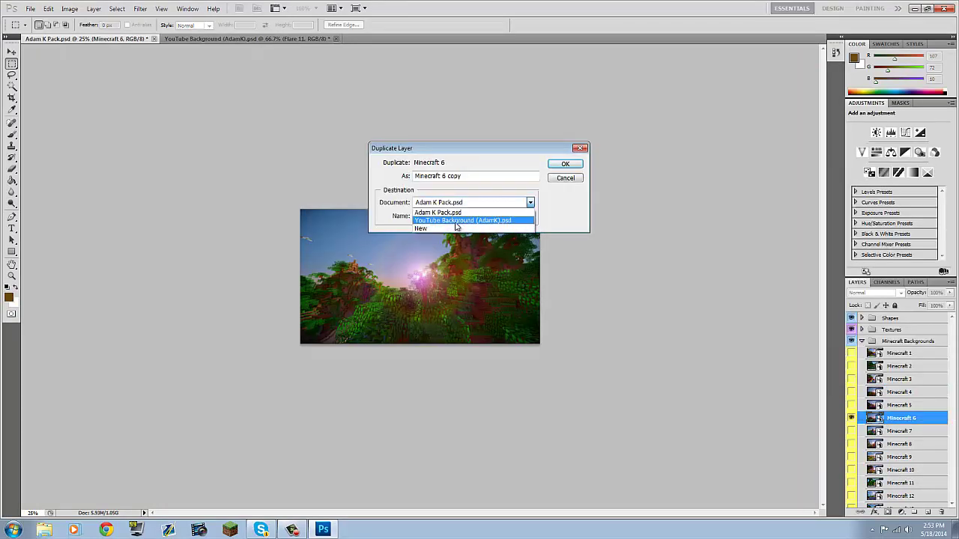
pyautogui.click(456, 220)
pyautogui.click(565, 163)
# Scale the Minecraft 6 image down so it covers the right half of the banner, starting at the vertical centre guide.
pyautogui.hotkey('ctrl', 't')
pyautogui.moveTo(68, 80); pyautogui.dragTo(423, 196)
pyautogui.press('Return')
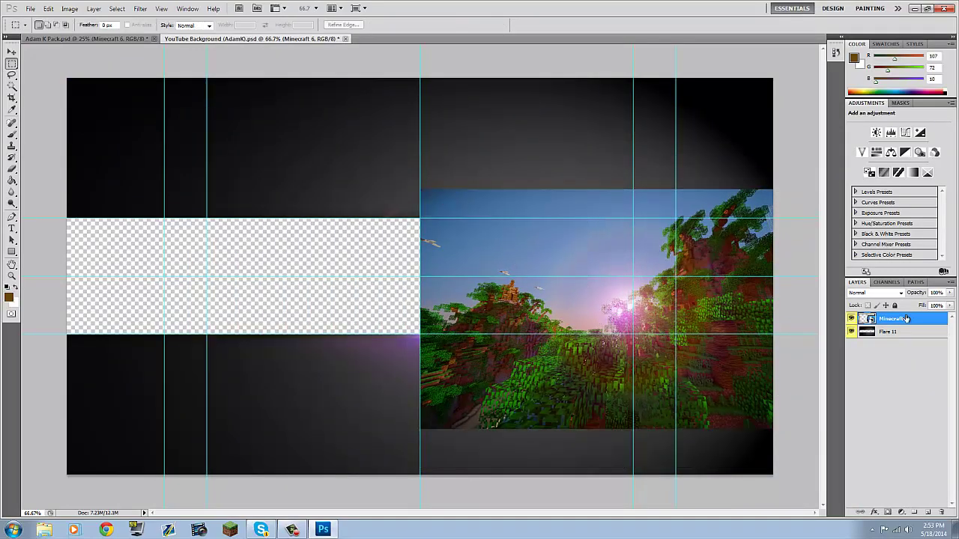
# Duplicate the Minecraft 6 layer within the banner and move the original image over to the left half.
pyautogui.rightClick(893, 318)
pyautogui.click(862, 71)
pyautogui.click(565, 163)
pyautogui.click(893, 331)
pyautogui.press('v')
pyautogui.moveTo(601, 264); pyautogui.dragTo(248, 266)
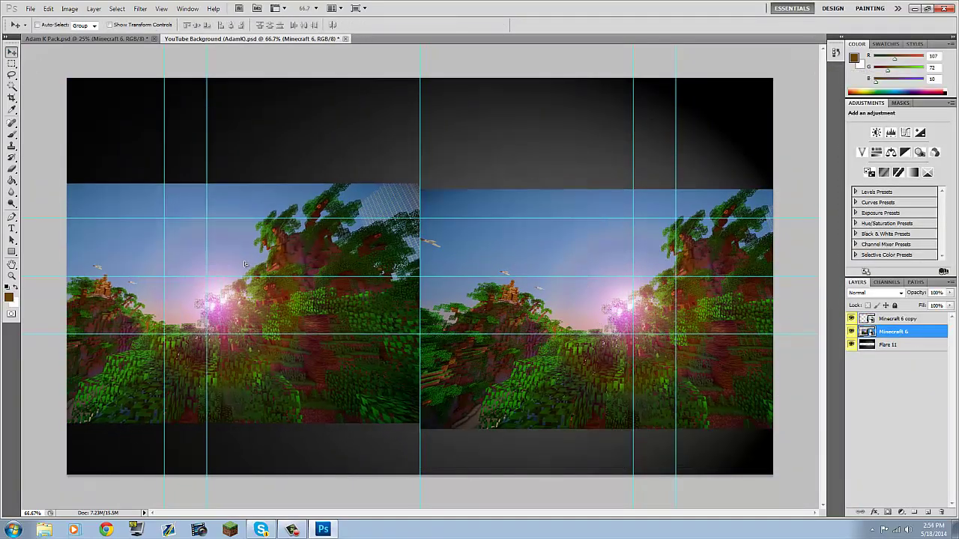
# Flip the left Minecraft 6 image horizontally so it mirrors the right half.
pyautogui.rightClick(256, 268)
pyautogui.click(48, 8)
pyautogui.moveTo(112, 203)
pyautogui.click(206, 311)
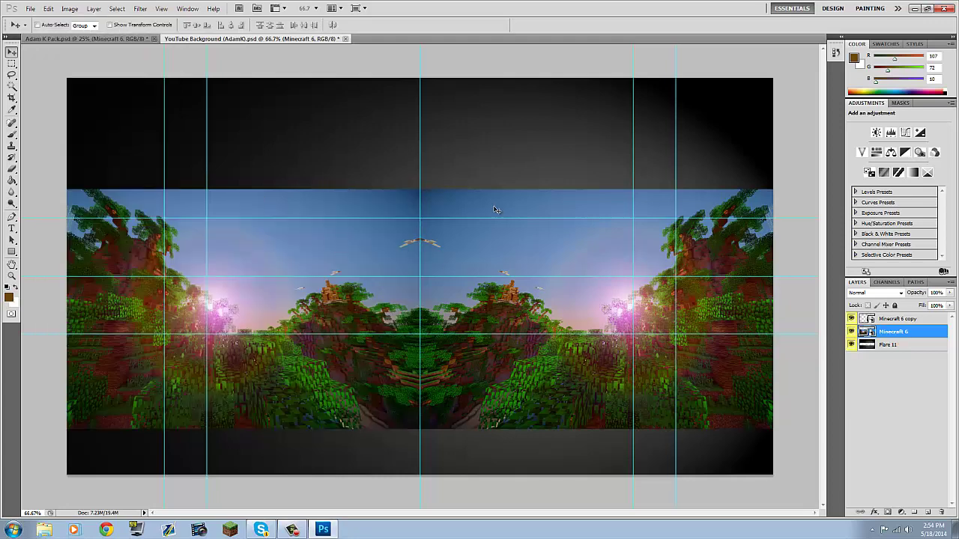
# Nudge both Minecraft 6 halves upward by the same amount, keeping their edges level.
pyautogui.hotkey('shift', 'Up')
pyautogui.hotkey('shift', 'Up')
pyautogui.hotkey('shift', 'Up')
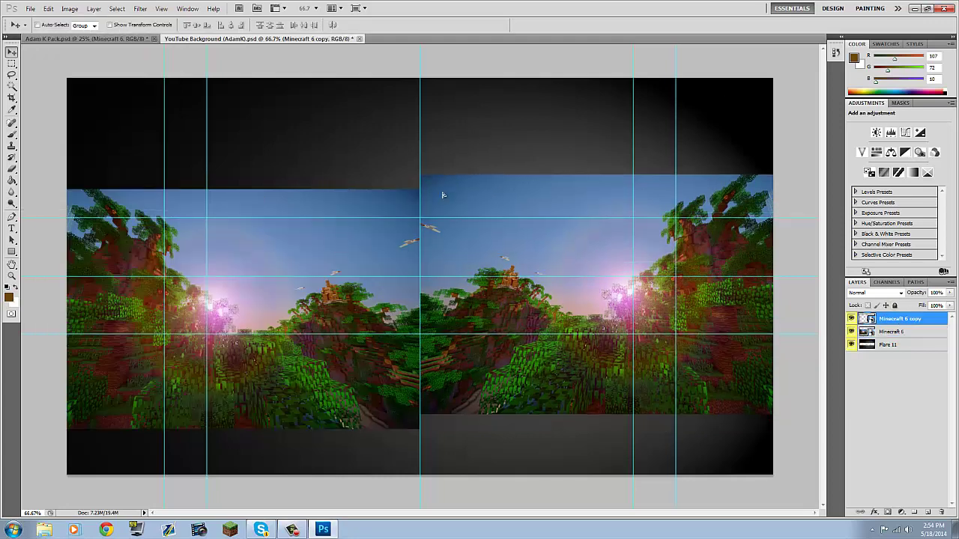
pyautogui.keyDown('ctrl'); pyautogui.click(386, 257); pyautogui.keyUp('ctrl')
pyautogui.hotkey('shift', 'Up')
pyautogui.hotkey('shift', 'Up')
pyautogui.hotkey('shift', 'Up')
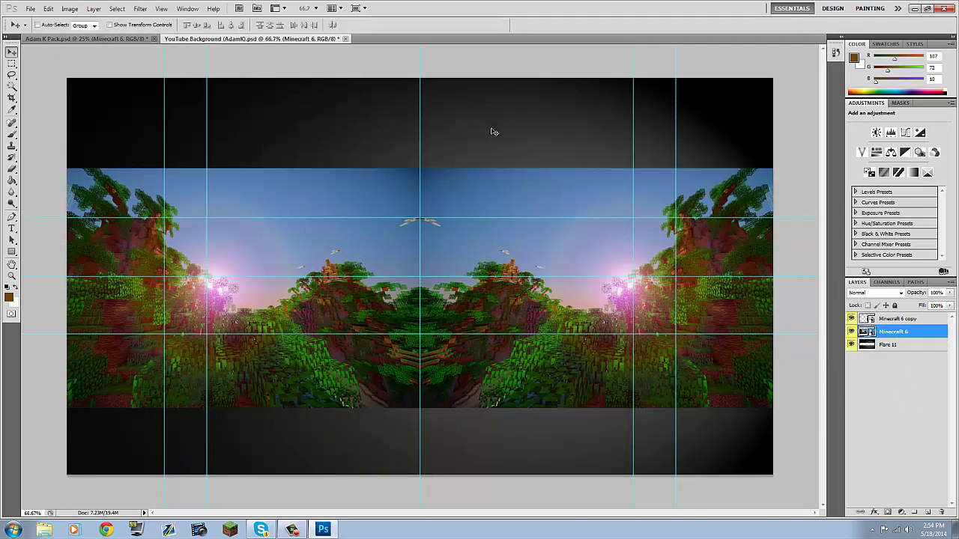
# Try to delete the part of the Minecraft 6 image above the banner strip using a rectangular selection.
pyautogui.click(928, 10)
pyautogui.click(929, 11)
pyautogui.press('m')
pyautogui.moveTo(68, 90); pyautogui.dragTo(773, 217)
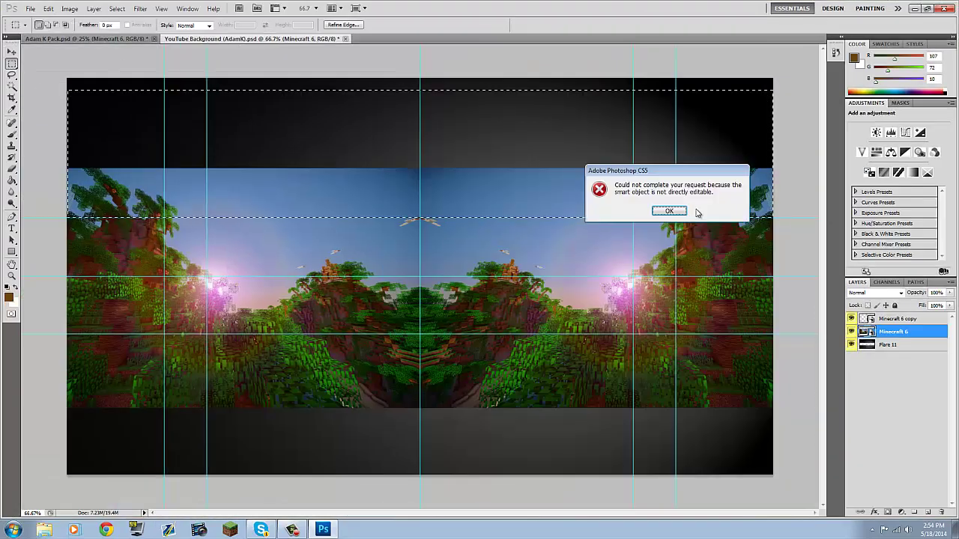
pyautogui.click(678, 215)
# Rasterize the Minecraft 6 and Minecraft 6 copy layers.
pyautogui.rightClick(90, 163)
pyautogui.click(104, 143)
pyautogui.rightClick(125, 131)
pyautogui.click(182, 239)
pyautogui.keyDown('ctrl'); pyautogui.click(596, 169); pyautogui.keyUp('ctrl')
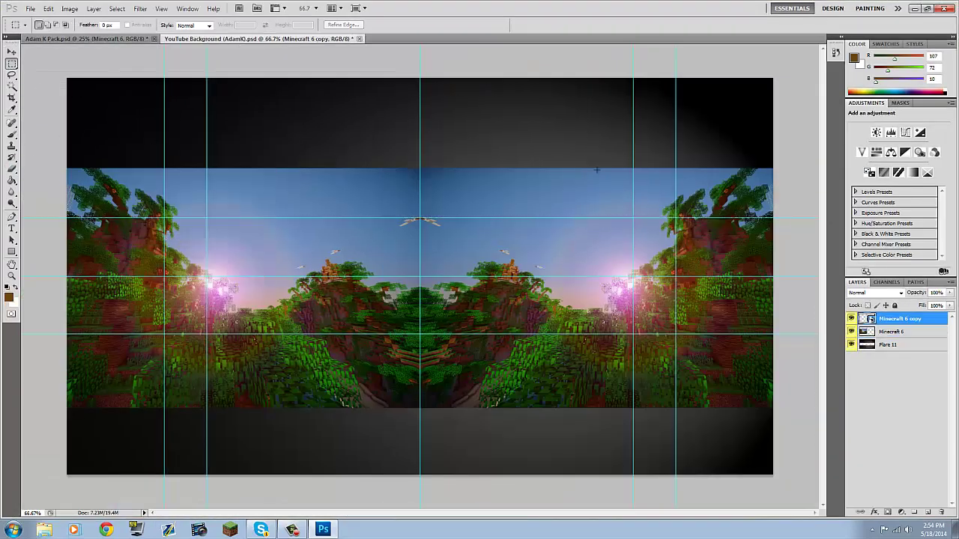
pyautogui.rightClick(593, 167)
pyautogui.click(649, 274)
# Delete the parts of both Minecraft 6 layers that lie above and below the central banner strip.
pyautogui.press('Delete')
pyautogui.hotkey('alt', '[')
pyautogui.press('Delete')
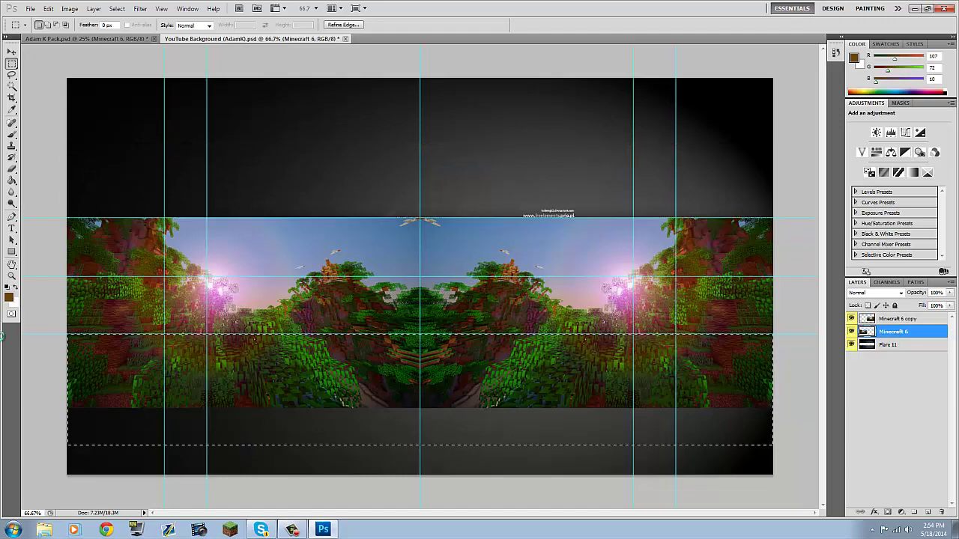
pyautogui.press('Delete')
pyautogui.hotkey('alt', ']')
# Place the poptart text render image from the desktop into the banner, scaled down to fit centrally within the strip.
pyautogui.click(927, 11)
pyautogui.click(903, 22)
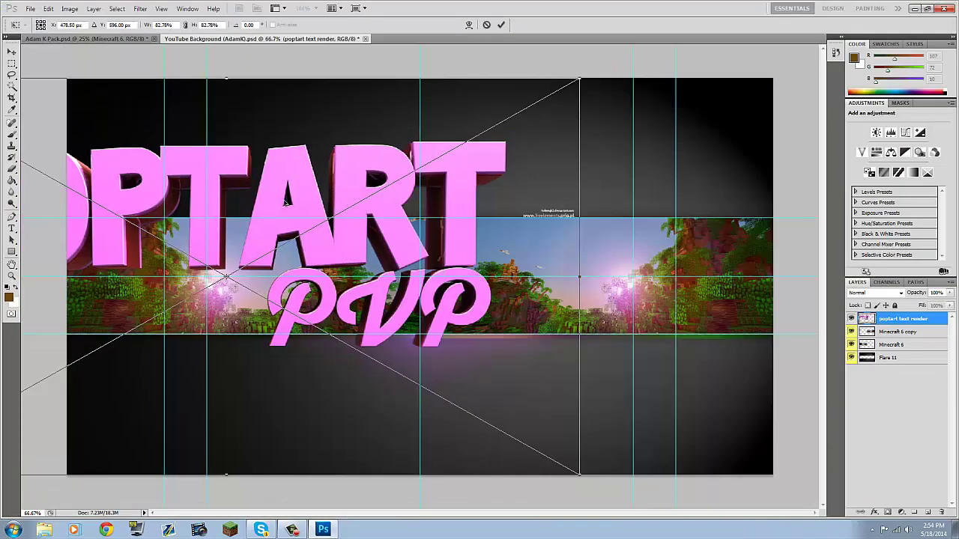
pyautogui.moveTo(754, 502); pyautogui.dragTo(643, 398)
pyautogui.press('Return')
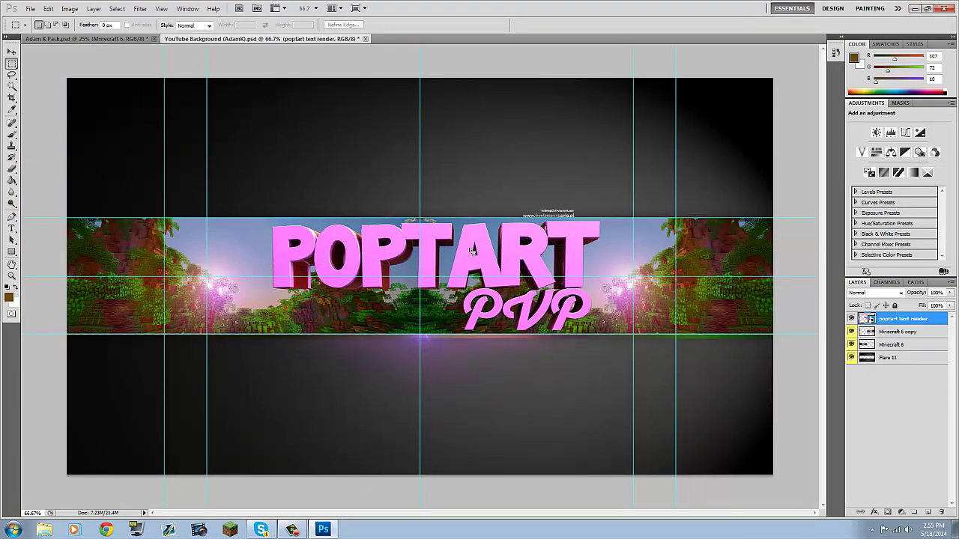
# Place the poptart skin render image scaled down at the text's left end and order its layer behind the text.
pyautogui.click(927, 8)
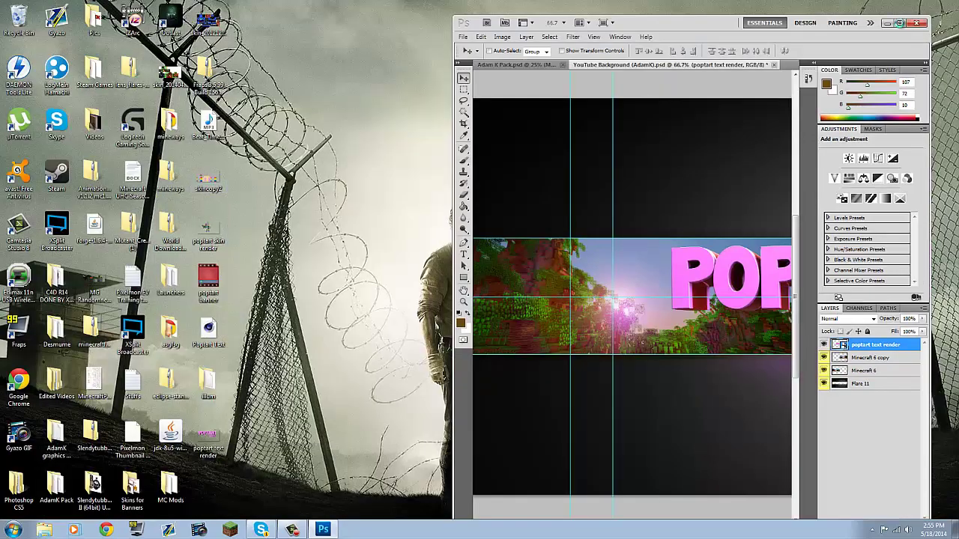
pyautogui.moveTo(208, 240); pyautogui.dragTo(629, 299)
pyautogui.click(903, 23)
pyautogui.moveTo(139, 97); pyautogui.dragTo(460, 396)
pyautogui.moveTo(584, 450); pyautogui.dragTo(252, 279)
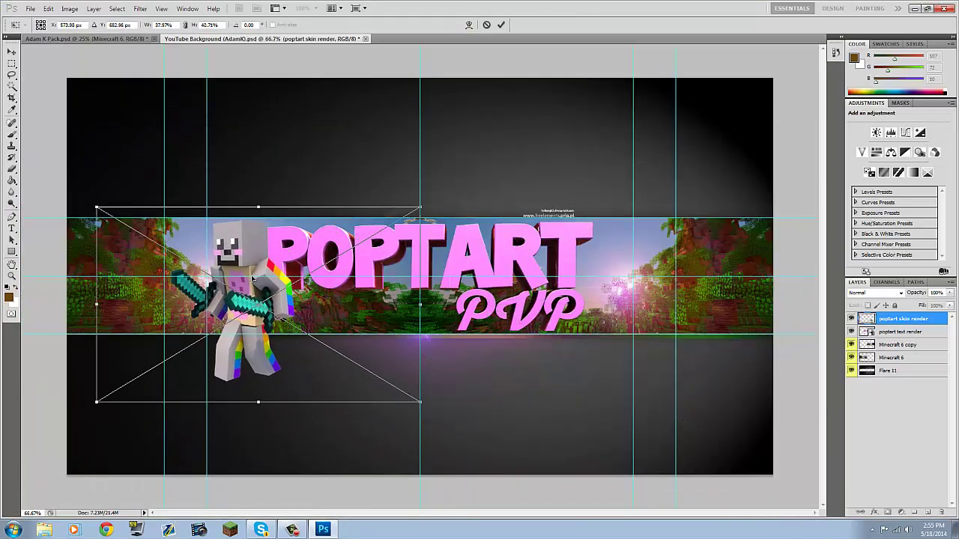
pyautogui.press('Return')
pyautogui.moveTo(902, 318); pyautogui.dragTo(899, 338)
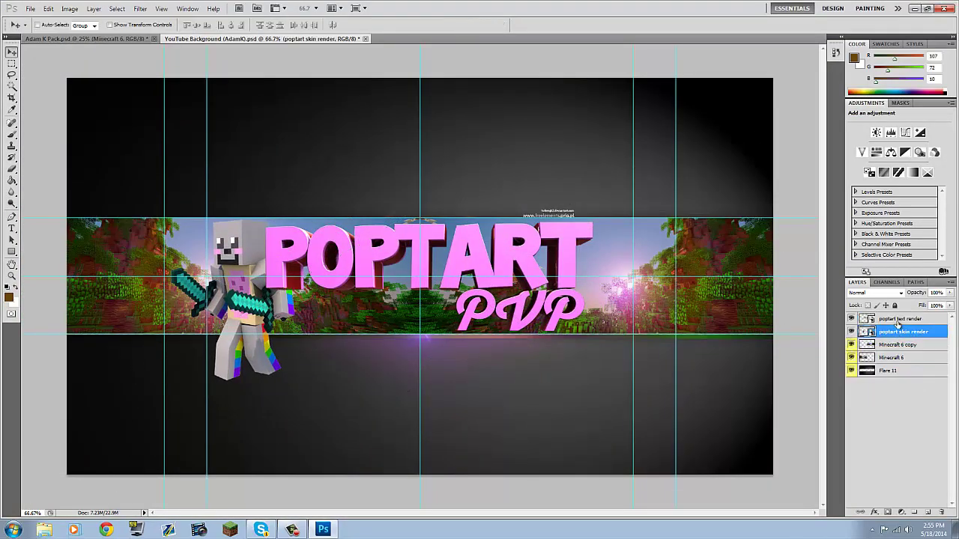
# Scale down the POPTART PVP text and move the character right to stand against its first letter.
pyautogui.hotkey('ctrl', 't')
pyautogui.moveTo(247, 203); pyautogui.dragTo(307, 242)
pyautogui.press('Return')
pyautogui.click(296, 300)
pyautogui.moveTo(296, 300); pyautogui.dragTo(332, 296)
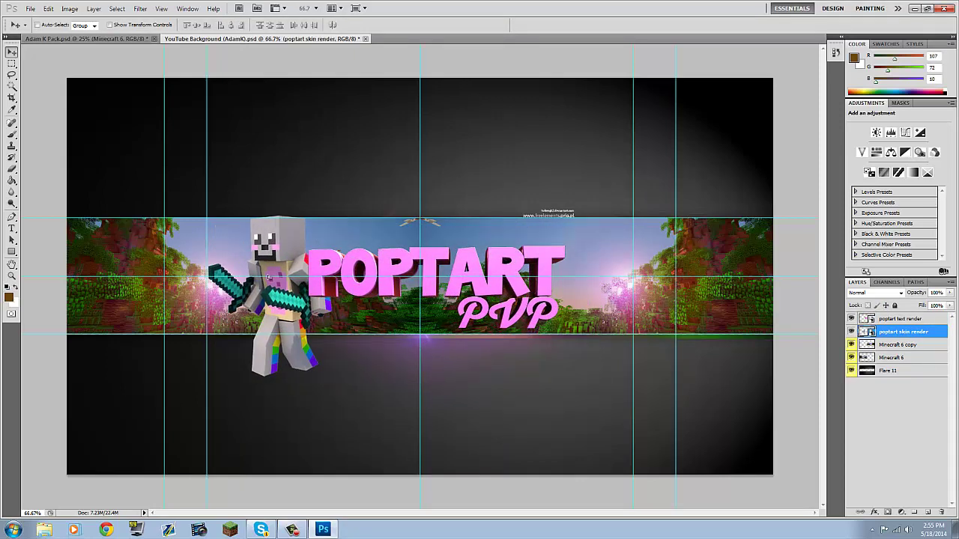
# Rasterize the poptart skin render layer and delete the legs below the banner strip.
pyautogui.rightClick(352, 331)
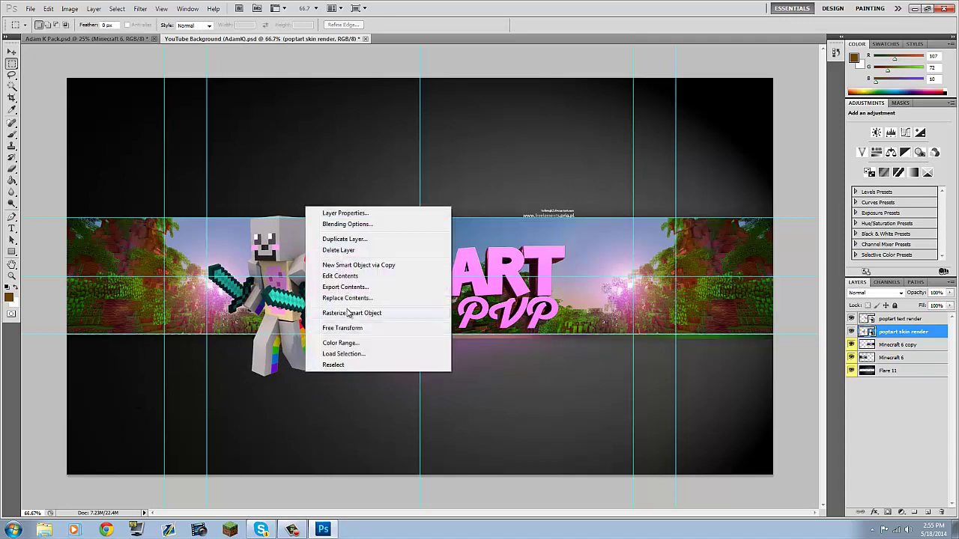
pyautogui.click(349, 312)
pyautogui.press('Delete')
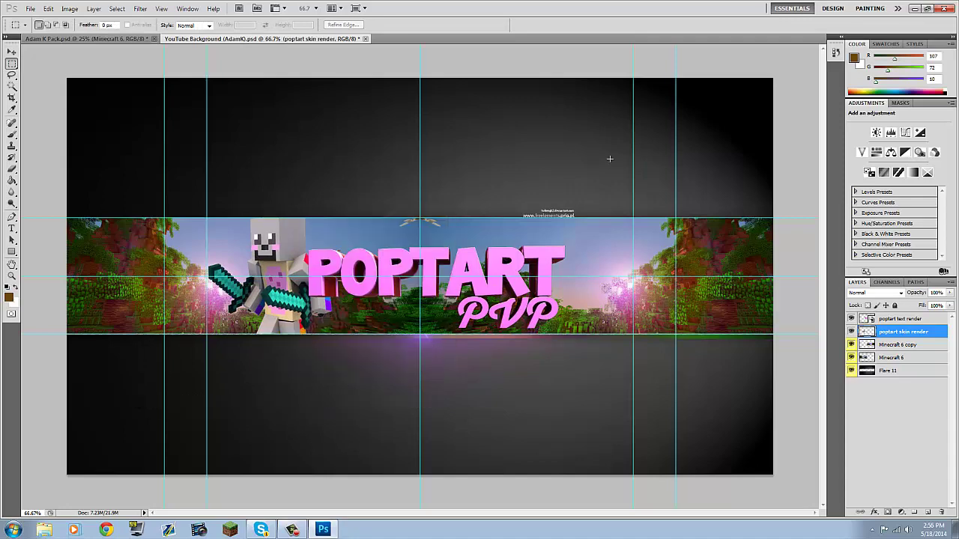
# Duplicate the poptart skin render layer within the YouTube Background (AdamK).psd document.
pyautogui.rightClick(902, 332)
pyautogui.click(861, 131)
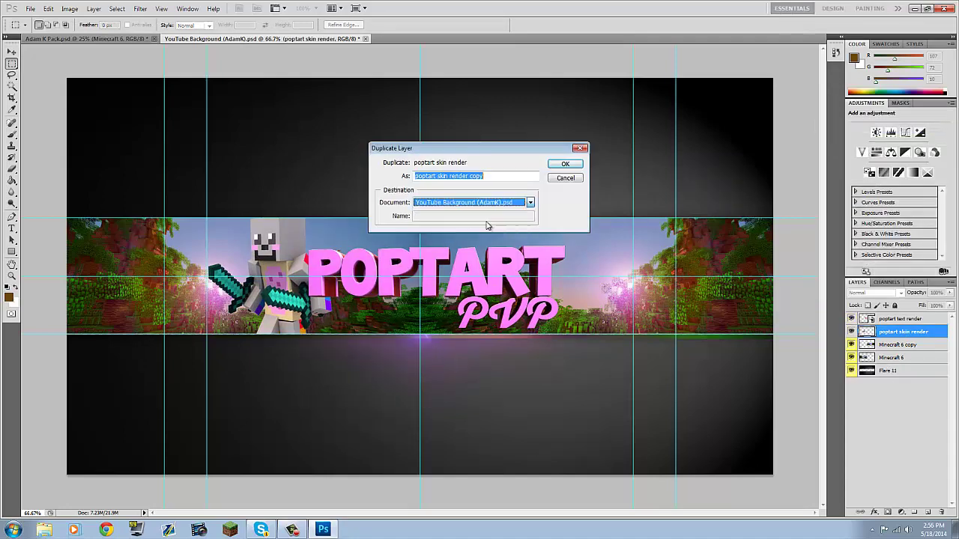
pyautogui.press('Return')
# Flip the character copy horizontally and move it to the right end of the text.
pyautogui.click(31, 9)
pyautogui.moveTo(48, 9)
pyautogui.moveTo(52, 188)
pyautogui.click(225, 310)
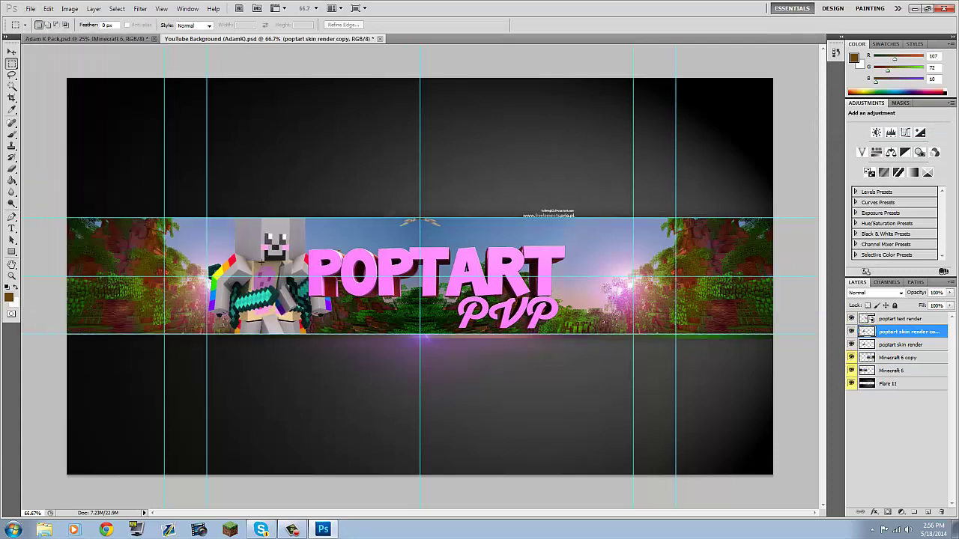
pyautogui.press('v')
pyautogui.moveTo(270, 259); pyautogui.dragTo(603, 259)
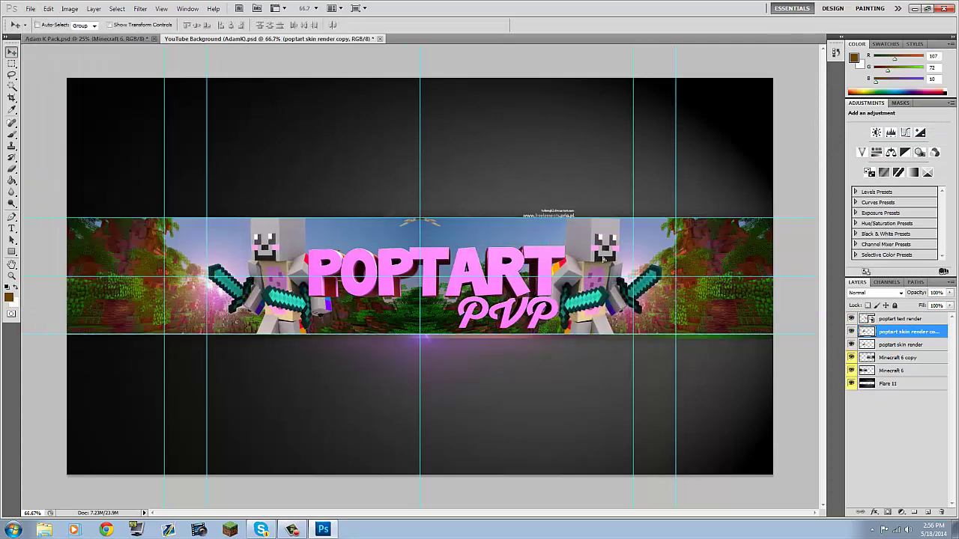
# Shift the text slightly left and up, and move the right character left against its last letter.
pyautogui.click(900, 319)
pyautogui.moveTo(450, 277); pyautogui.dragTo(440, 282)
pyautogui.click(907, 332)
pyautogui.moveTo(606, 281); pyautogui.dragTo(575, 282)
pyautogui.click(902, 320)
pyautogui.moveTo(441, 276); pyautogui.dragTo(427, 266)
# Duplicate the Nice Texture 1 layer from Adam K Pack.psd into the YouTube Background (AdamK).psd banner.
pyautogui.click(114, 39)
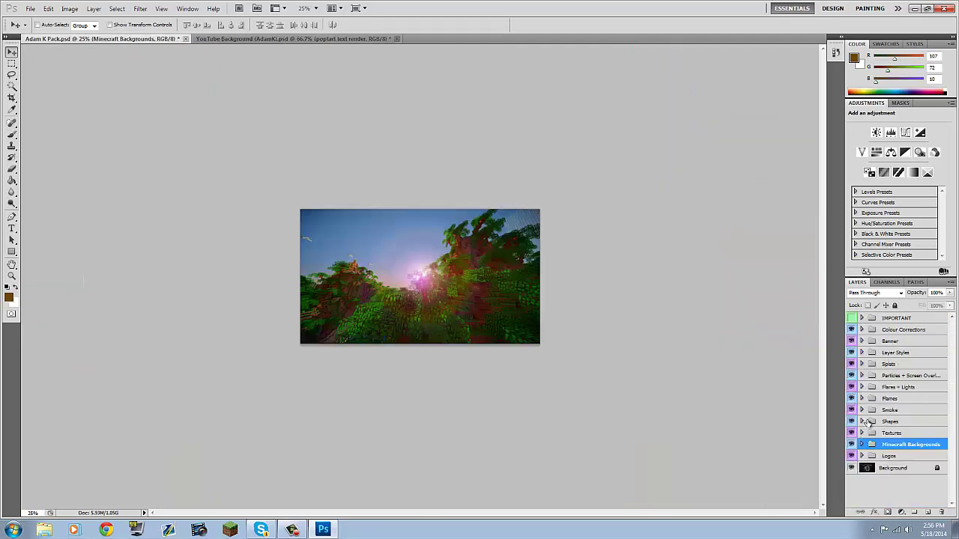
pyautogui.rightClick(906, 404)
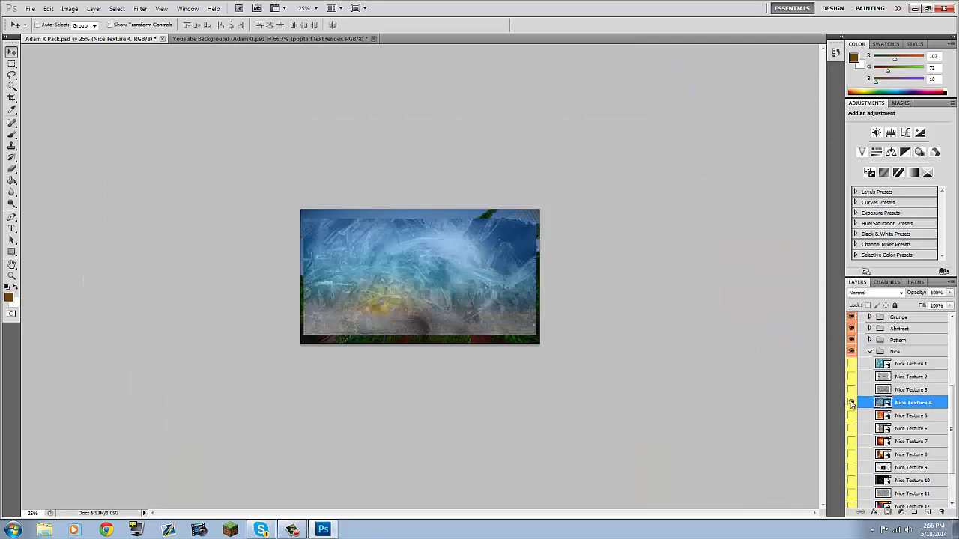
pyautogui.rightClick(910, 364)
pyautogui.click(852, 118)
pyautogui.click(562, 162)
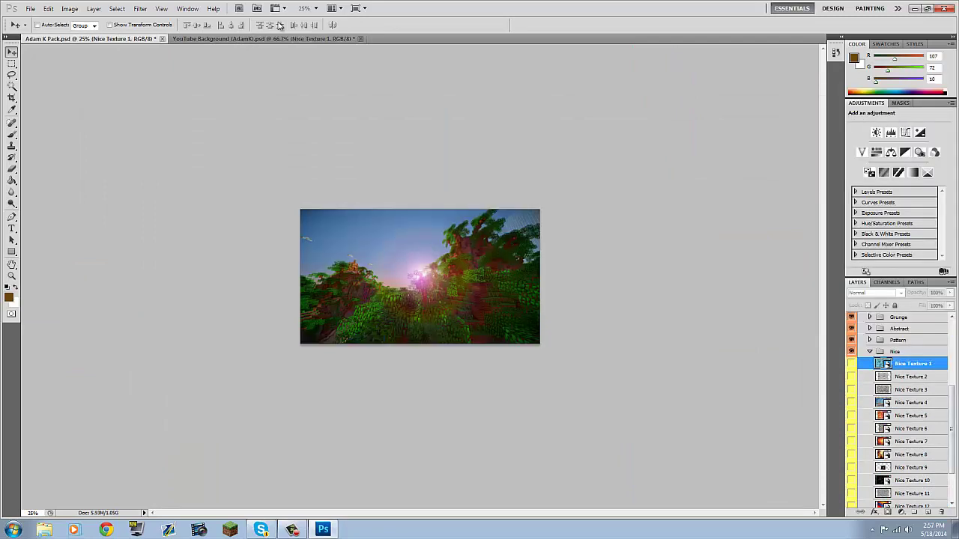
pyautogui.click(262, 38)
# Stretch Nice Texture 1 across the full banner width and order it beneath the character layers.
pyautogui.hotkey('ctrl', 't')
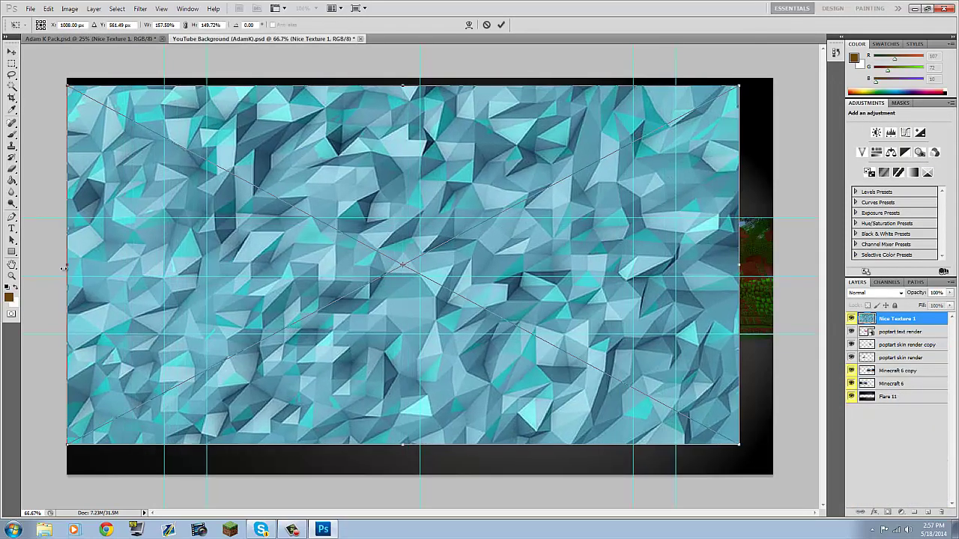
pyautogui.moveTo(738, 259); pyautogui.dragTo(778, 262)
pyautogui.press('Return')
pyautogui.moveTo(896, 318); pyautogui.dragTo(897, 364)
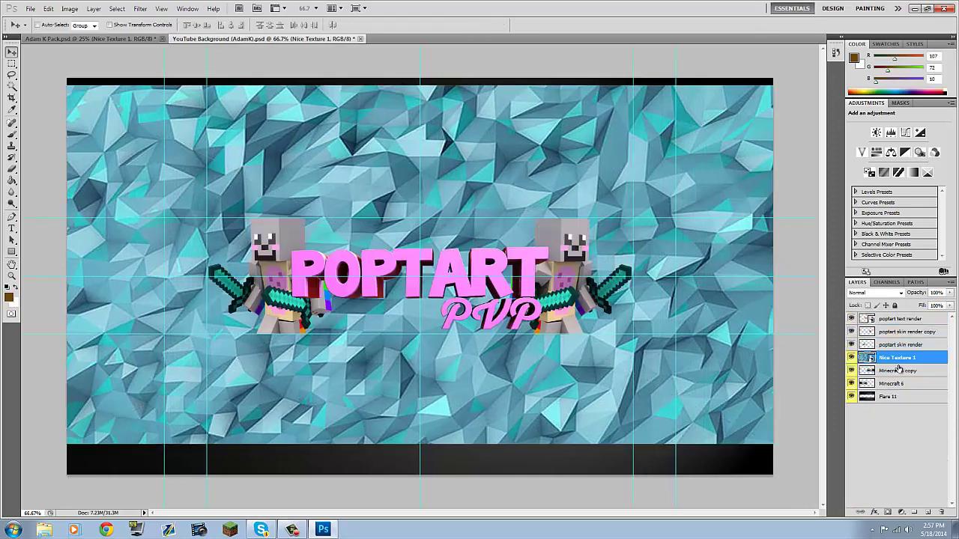
# Set the Nice Texture 1 layer to Overlay blending with 32% opacity.
pyautogui.click(875, 292)
pyautogui.click(873, 159)
pyautogui.moveTo(933, 307); pyautogui.dragTo(917, 306)
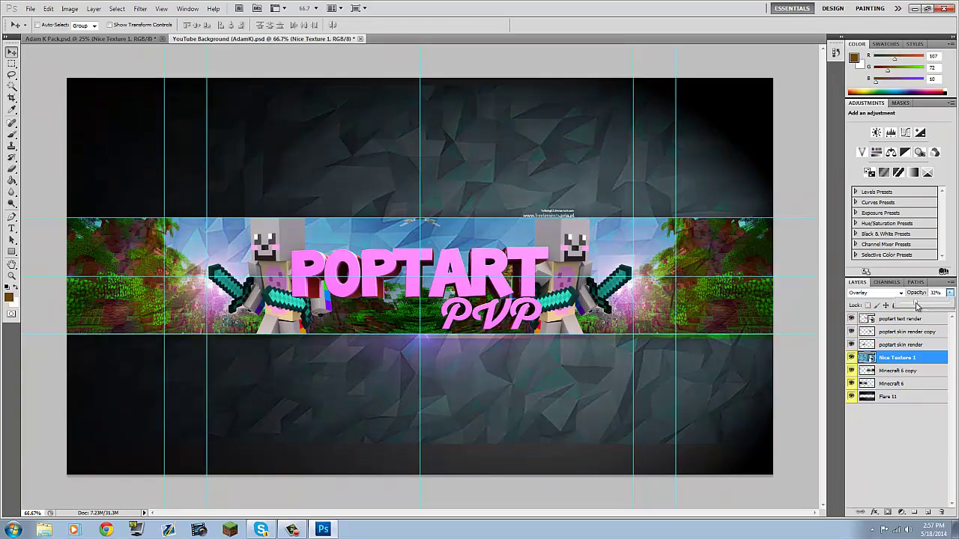
# Delete the areas of Nice Texture 1 above and below the central banner strip.
pyautogui.click(11, 64)
pyautogui.moveTo(775, 75); pyautogui.dragTo(189, 184)
pyautogui.press('Return')
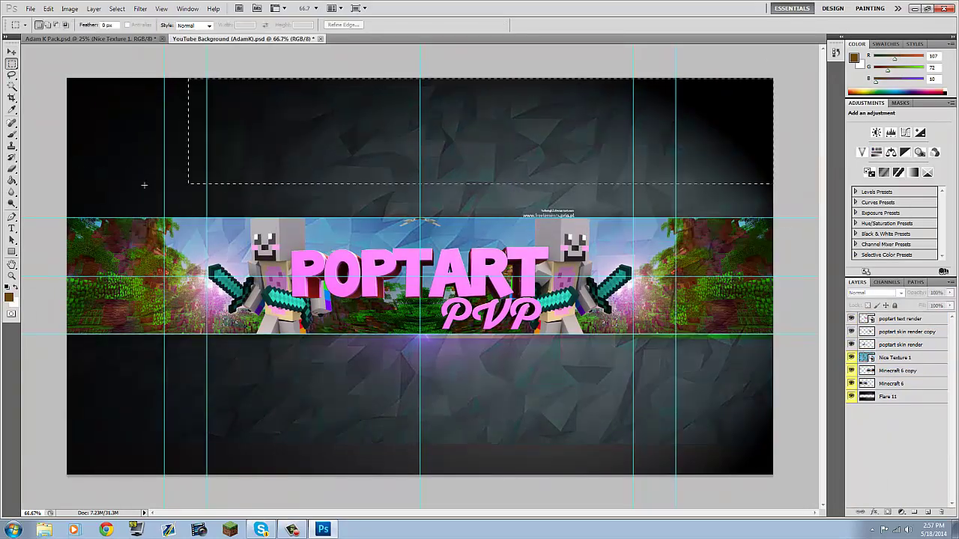
pyautogui.click(906, 360)
pyautogui.press('Delete')
pyautogui.moveTo(274, 138); pyautogui.dragTo(273, 395)
pyautogui.press('Delete')
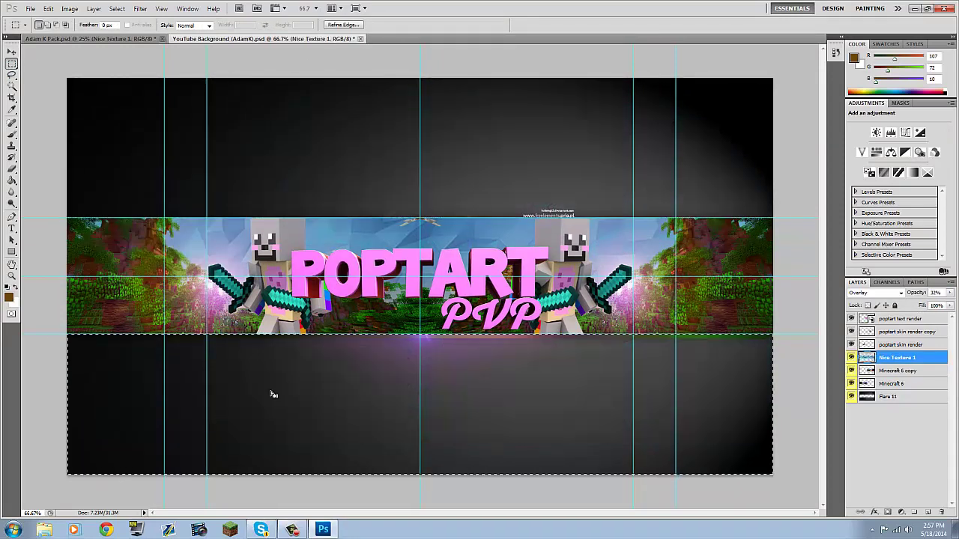
# Duplicate the Pattern 4 texture from Adam K Pack.psd into the YouTube Background (AdamK).psd banner.
pyautogui.click(125, 39)
pyautogui.click(869, 386)
pyautogui.click(850, 398)
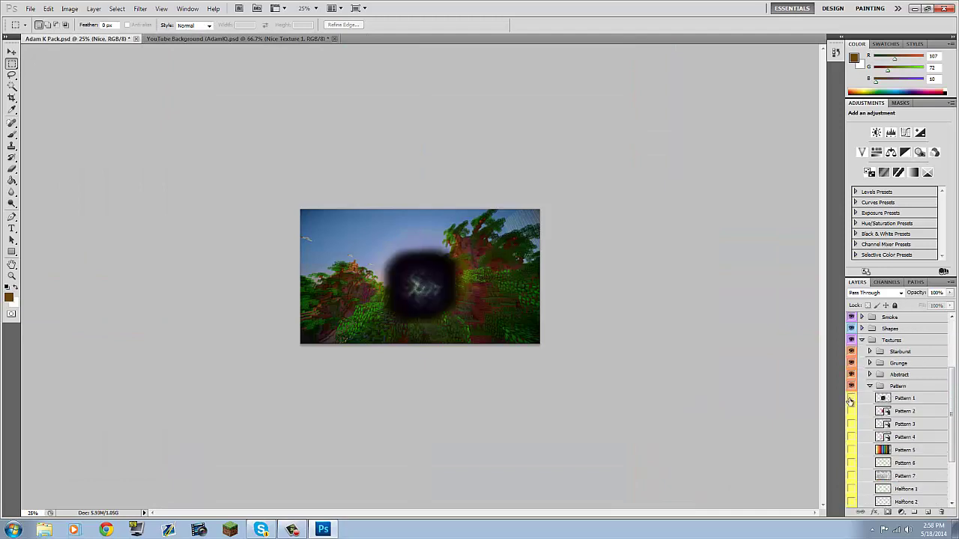
pyautogui.click(850, 398)
pyautogui.rightClick(898, 437)
pyautogui.click(856, 188)
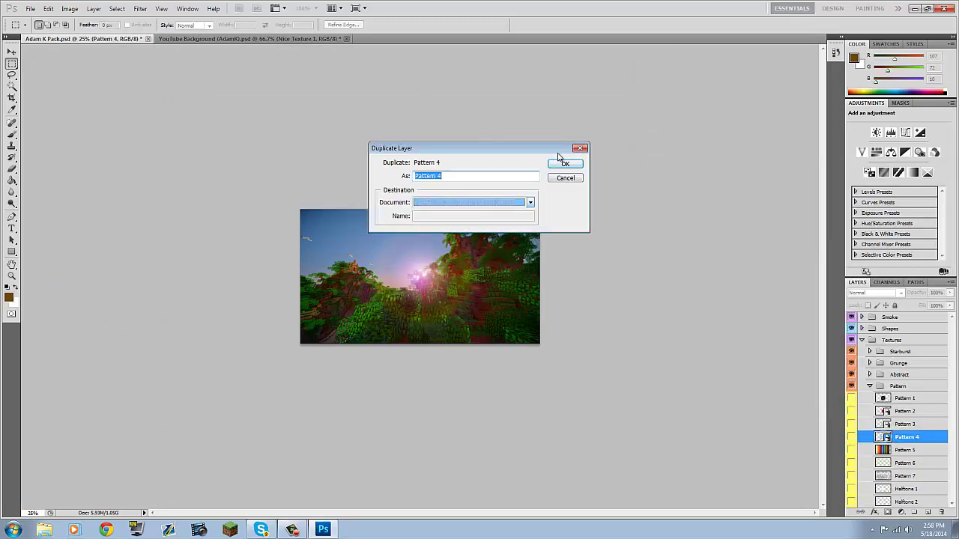
pyautogui.press('Return')
# Stretch Pattern 4 across the full banner width, slightly overlapping the central strip, with Overlay blending at 34% opacity.
pyautogui.hotkey('ctrl', 't')
pyautogui.moveTo(290, 284); pyautogui.dragTo(66, 277)
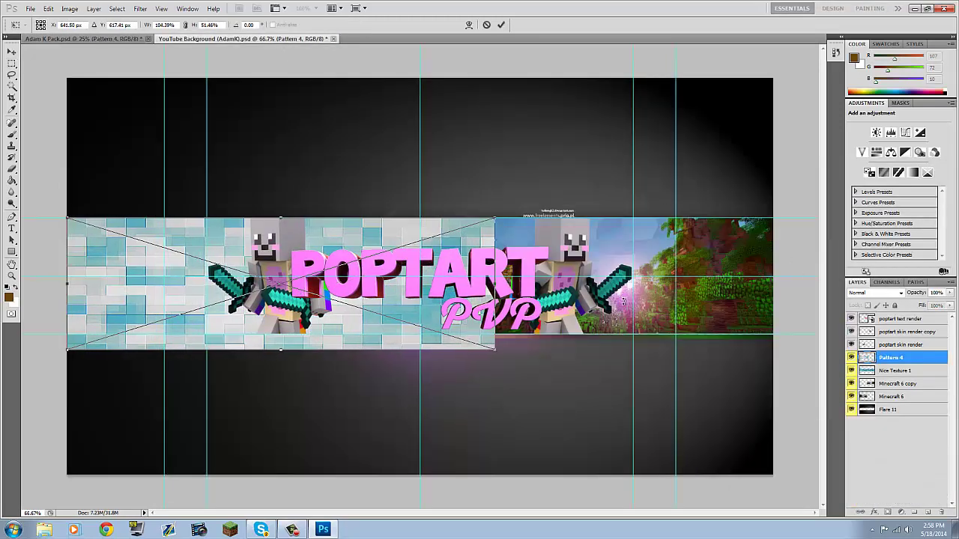
pyautogui.moveTo(494, 277); pyautogui.dragTo(773, 276)
pyautogui.moveTo(419, 349); pyautogui.dragTo(420, 334)
pyautogui.click(872, 293)
pyautogui.click(868, 158)
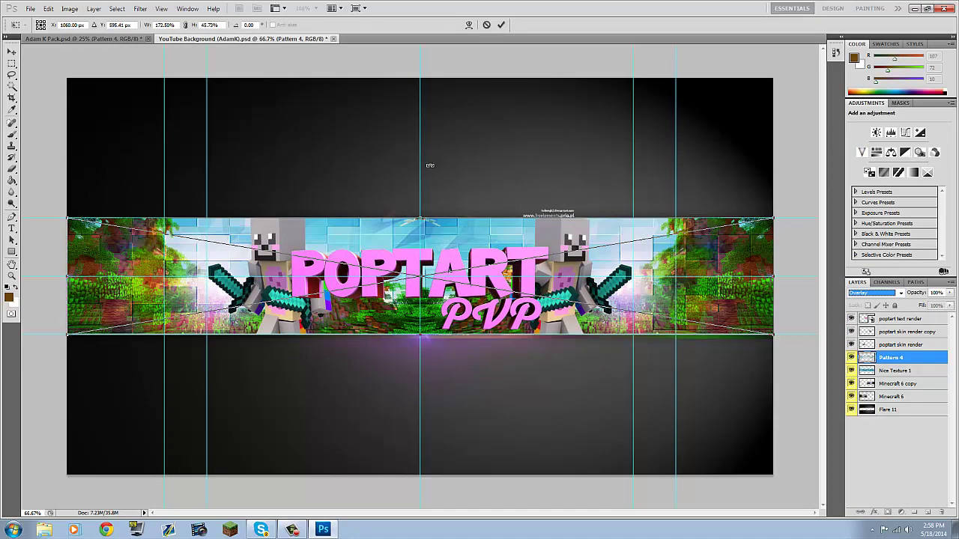
pyautogui.moveTo(434, 224); pyautogui.dragTo(434, 192)
pyautogui.moveTo(420, 335); pyautogui.dragTo(421, 380)
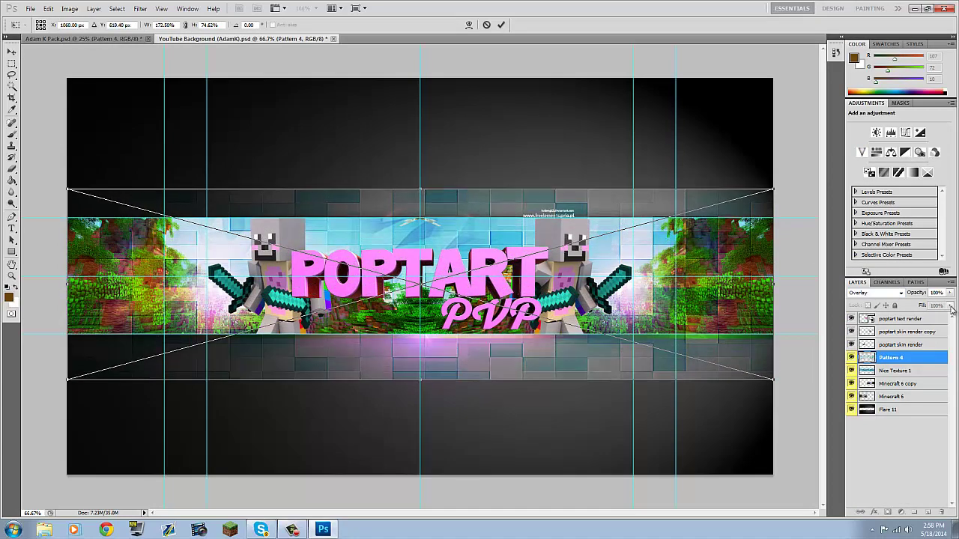
pyautogui.press('Return')
pyautogui.moveTo(951, 293); pyautogui.dragTo(916, 309)
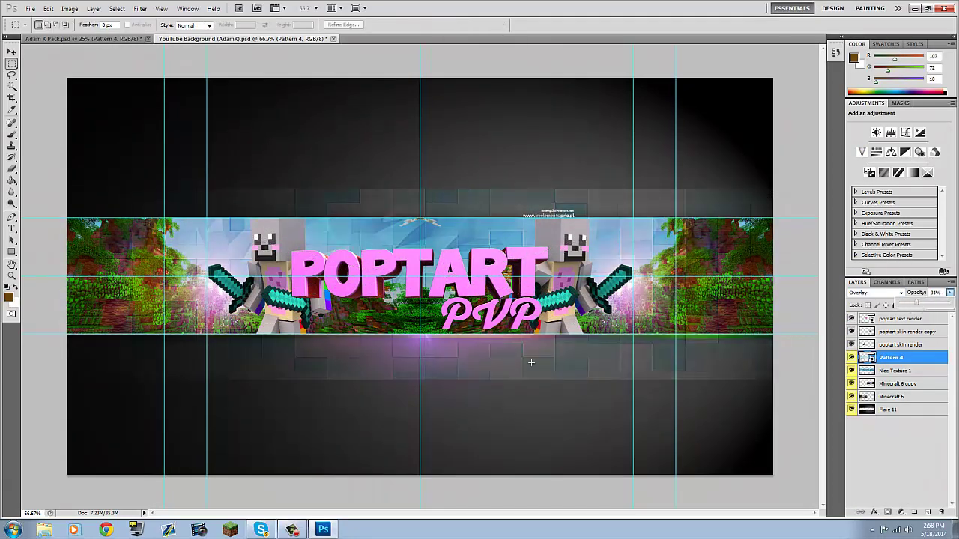
# Rasterize Pattern 4 and delete its areas above and below the central banner strip.
pyautogui.rightClick(202, 143)
pyautogui.moveTo(66, 132)
pyautogui.mouseDown()
pyautogui.moveTo(773, 150)
pyautogui.moveTo(773, 217)
pyautogui.mouseUp()
pyautogui.press('Delete')
pyautogui.moveTo(773, 419); pyautogui.dragTo(62, 333)
pyautogui.press('Delete')
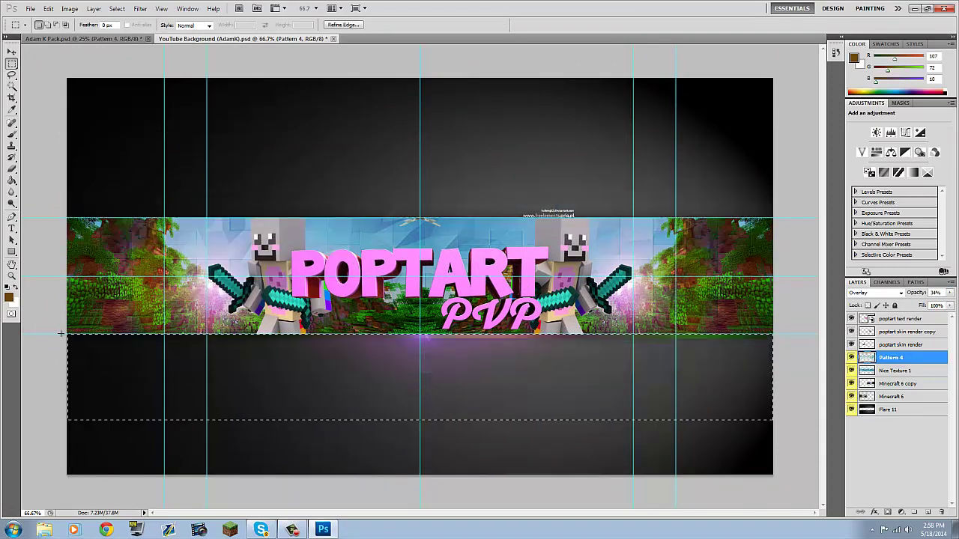
# Duplicate Flare 2 from the Other Flares group of Adam K Pack.psd into the YouTube Background (AdamK).psd banner.
pyautogui.click(127, 39)
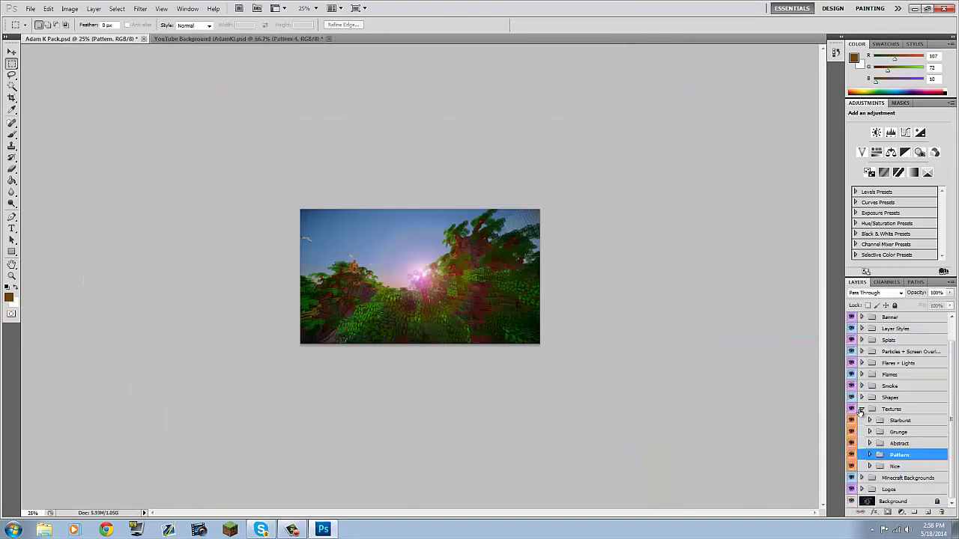
pyautogui.click(862, 386)
pyautogui.click(870, 422)
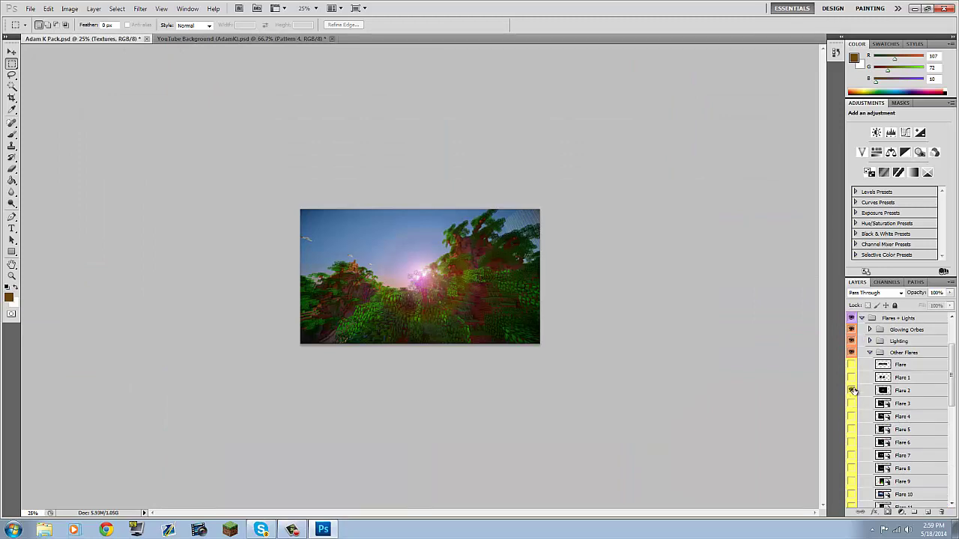
pyautogui.rightClick(910, 391)
pyautogui.click(854, 180)
pyautogui.click(474, 201)
pyautogui.click(474, 217)
pyautogui.click(562, 160)
pyautogui.click(272, 39)
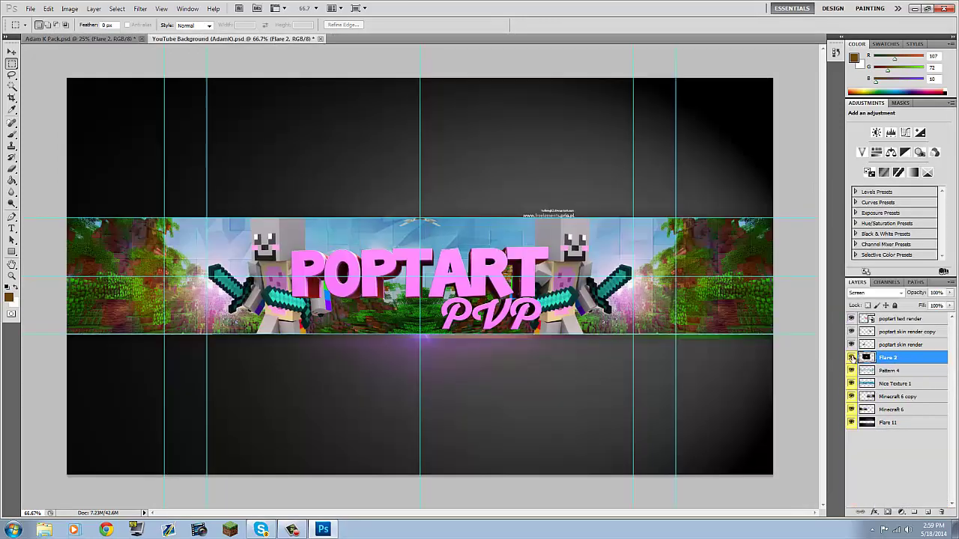
# Enlarge the Flare 2 layer in the banner with Free Transform.
pyautogui.hotkey('ctrl', 't')
pyautogui.moveTo(236, 162); pyautogui.dragTo(189, 101)
pyautogui.press('Return')
# Duplicate the Flare layer from the Other Flares group of Adam K Pack.psd into the banner document.
pyautogui.hotkey('ctrl', 'Tab')
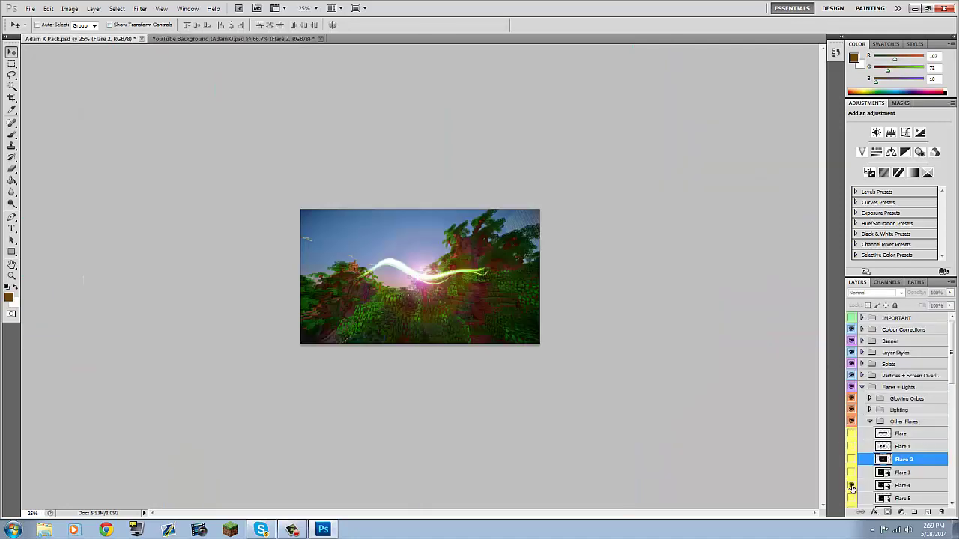
pyautogui.click(852, 233)
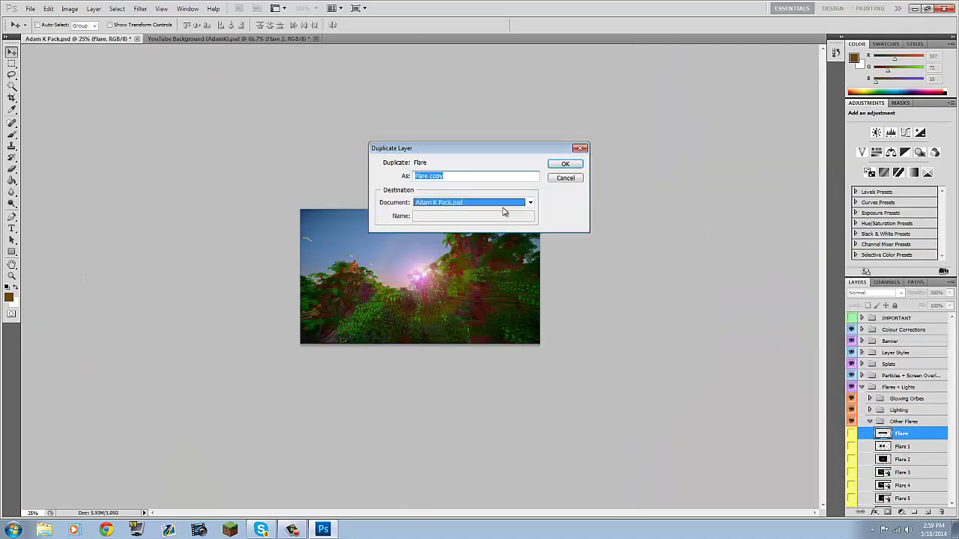
pyautogui.click(565, 164)
pyautogui.click(268, 39)
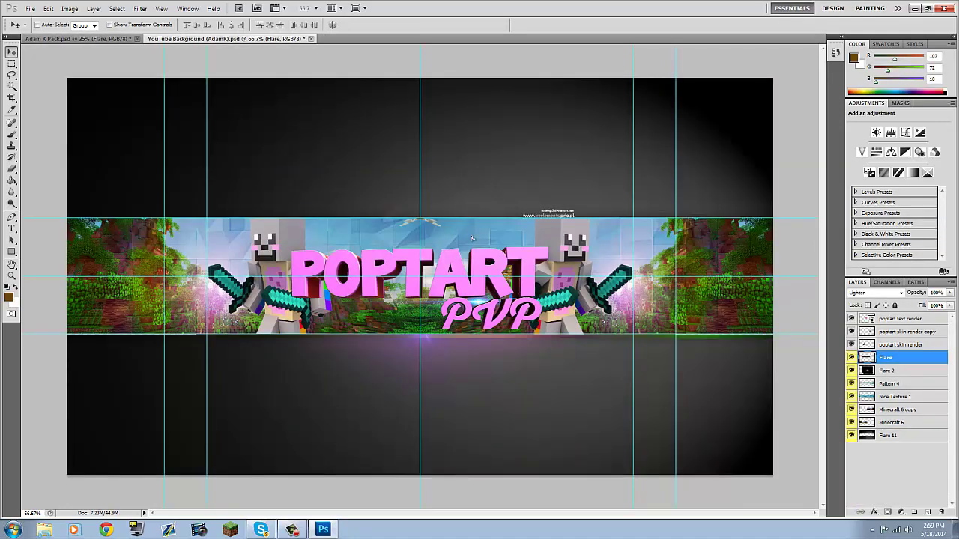
# Duplicate Flare 8 from Adam K Pack.psd into the YouTube Background (AdamK).psd banner.
pyautogui.click(107, 40)
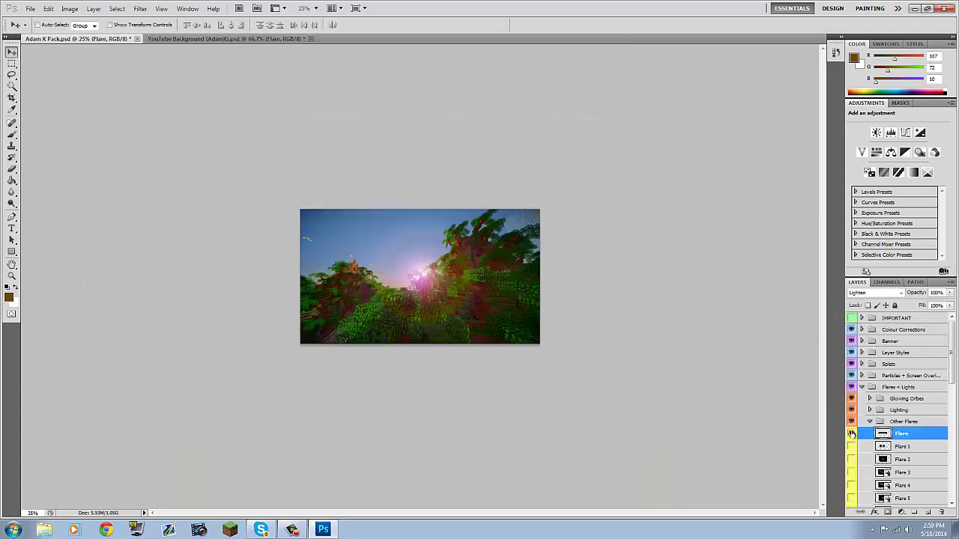
pyautogui.scroll(-3, 898, 412)
pyautogui.rightClick(912, 403)
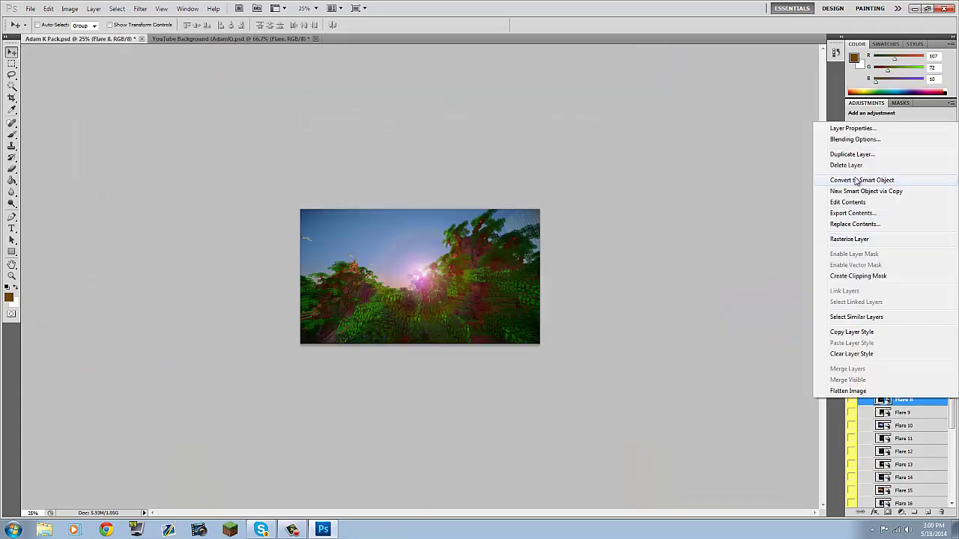
pyautogui.click(846, 154)
pyautogui.click(503, 376)
pyautogui.click(518, 401)
pyautogui.click(567, 163)
pyautogui.click(232, 39)
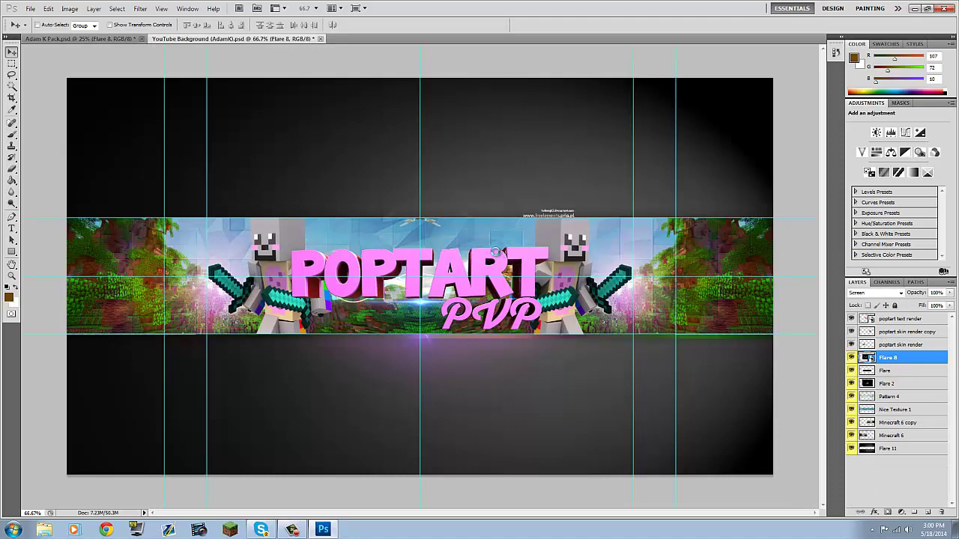
# Transform Flare 8 so its light streaks spread out behind both character renders.
pyautogui.hotkey('ctrl', 't')
pyautogui.moveTo(767, 390); pyautogui.dragTo(467, 450)
pyautogui.press('Return')
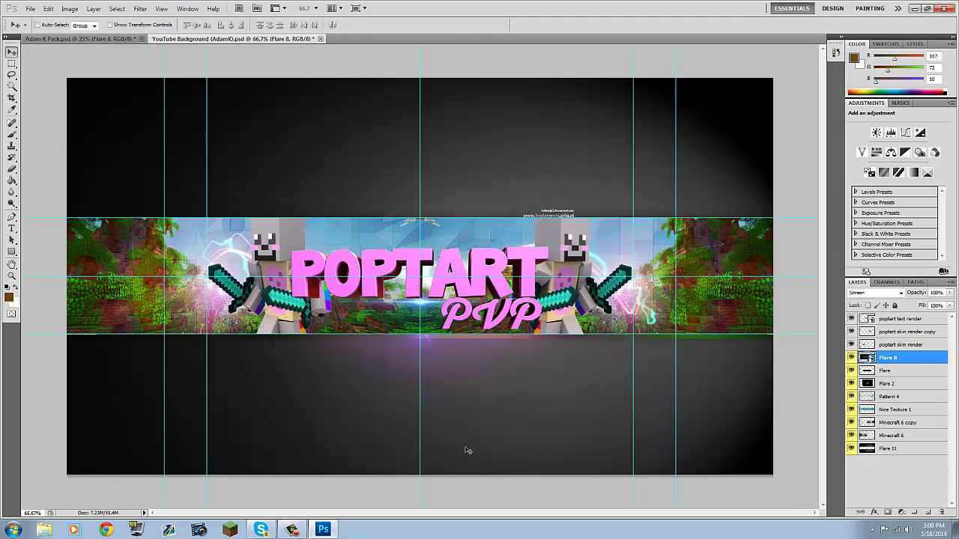
# Duplicate Glowing 3 from the Glowing Orbes group of Adam K Pack.psd into the banner document.
pyautogui.click(105, 39)
pyautogui.click(861, 386)
pyautogui.click(869, 397)
pyautogui.moveTo(851, 409); pyautogui.dragTo(851, 437)
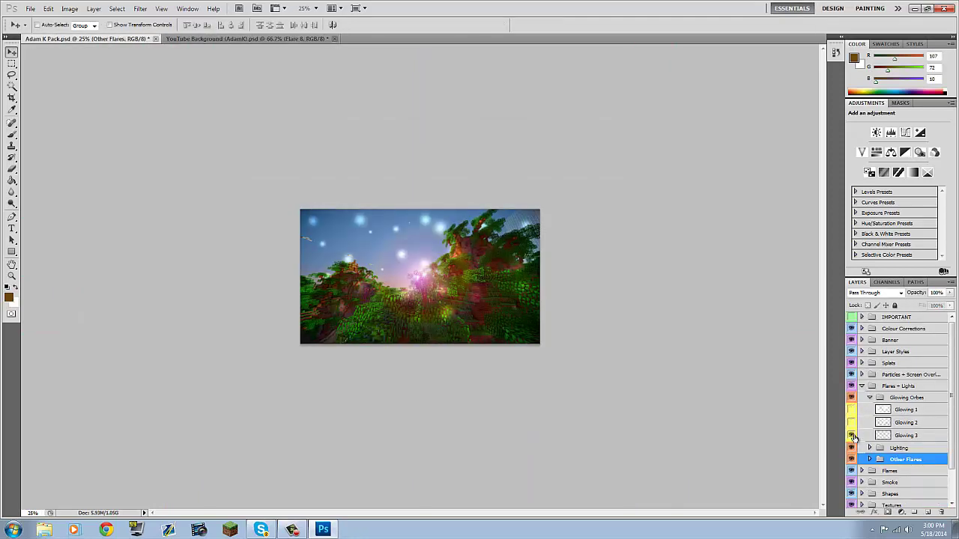
pyautogui.rightClick(898, 435)
pyautogui.click(846, 235)
pyautogui.click(569, 163)
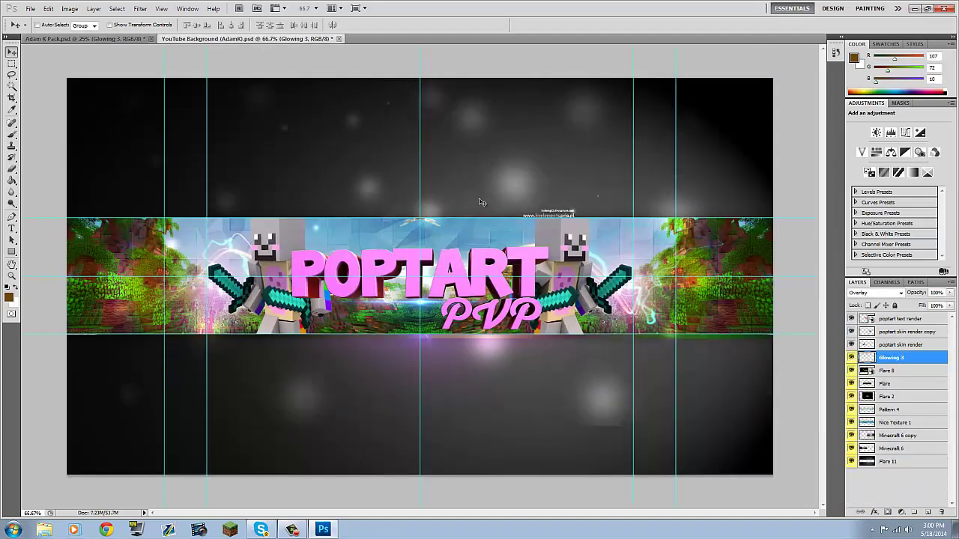
# Enlarge Glowing 3 slightly and delete its areas above and below the central banner strip.
pyautogui.hotkey('ctrl', 't')
pyautogui.moveTo(749, 439); pyautogui.dragTo(792, 460)
pyautogui.press('Return')
pyautogui.press('m')
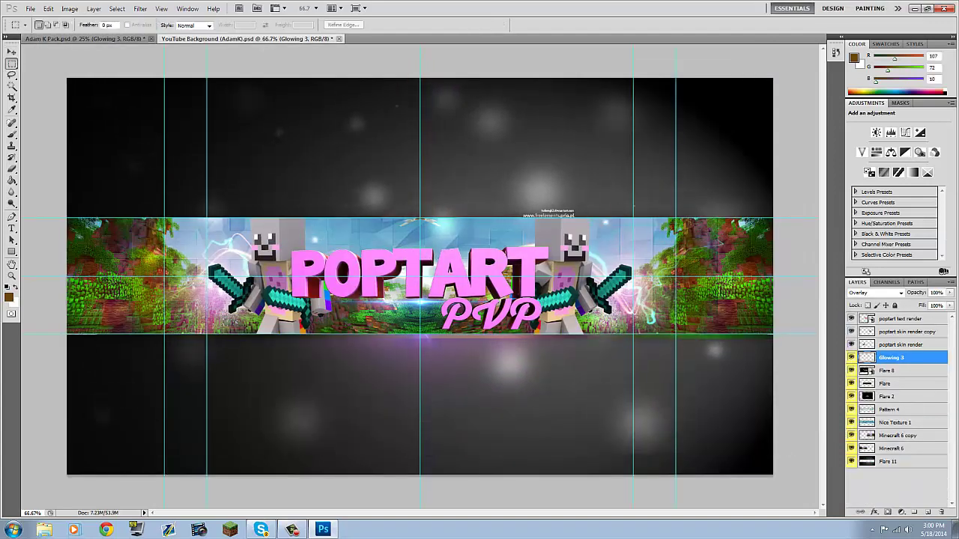
pyautogui.moveTo(63, 75); pyautogui.dragTo(779, 217)
pyautogui.press('Delete')
pyautogui.moveTo(779, 480); pyautogui.dragTo(68, 334)
pyautogui.press('Delete')
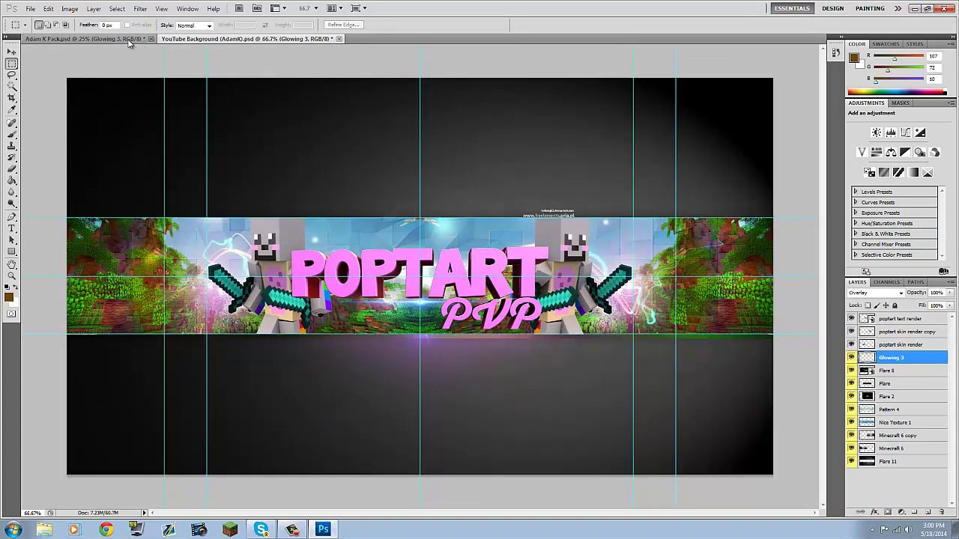
# Duplicate Starburst 1 from the Textures group of Adam K Pack.psd into the YouTube Background (AdamK).psd banner.
pyautogui.click(128, 39)
pyautogui.click(869, 444)
pyautogui.click(909, 456)
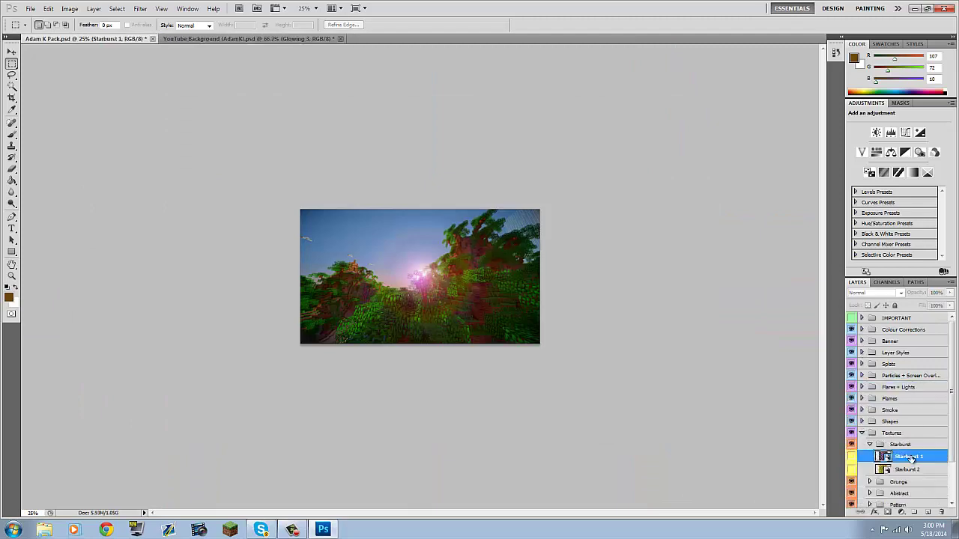
pyautogui.rightClick(908, 456)
pyautogui.click(862, 217)
pyautogui.click(471, 199)
pyautogui.click(471, 217)
pyautogui.click(565, 163)
pyautogui.click(247, 38)
# Stretch Starburst 1 across the full banner width with its rays centred just below the strip, using Overlay blending.
pyautogui.hotkey('ctrl', 't')
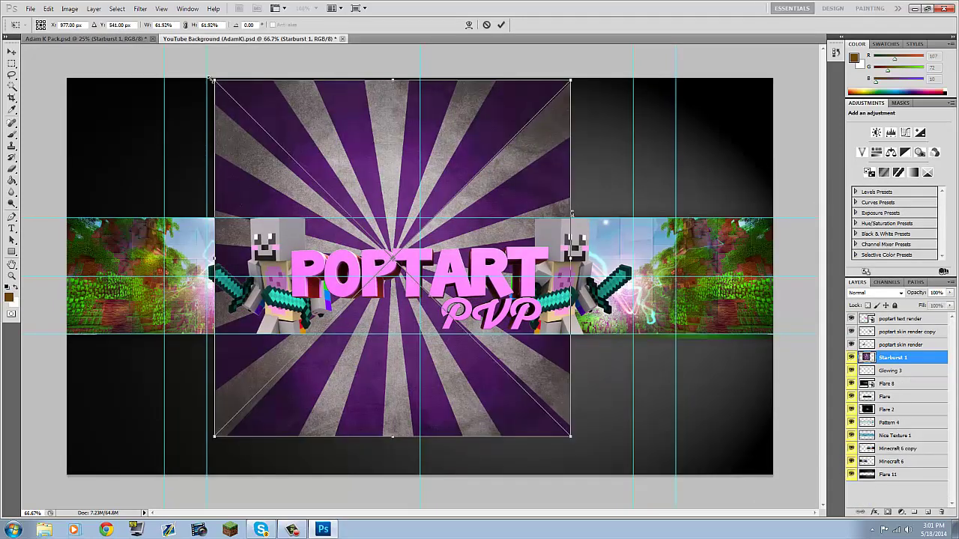
pyautogui.moveTo(212, 79); pyautogui.dragTo(66, 78)
pyautogui.moveTo(649, 464); pyautogui.dragTo(773, 490)
pyautogui.moveTo(556, 172); pyautogui.dragTo(556, 229)
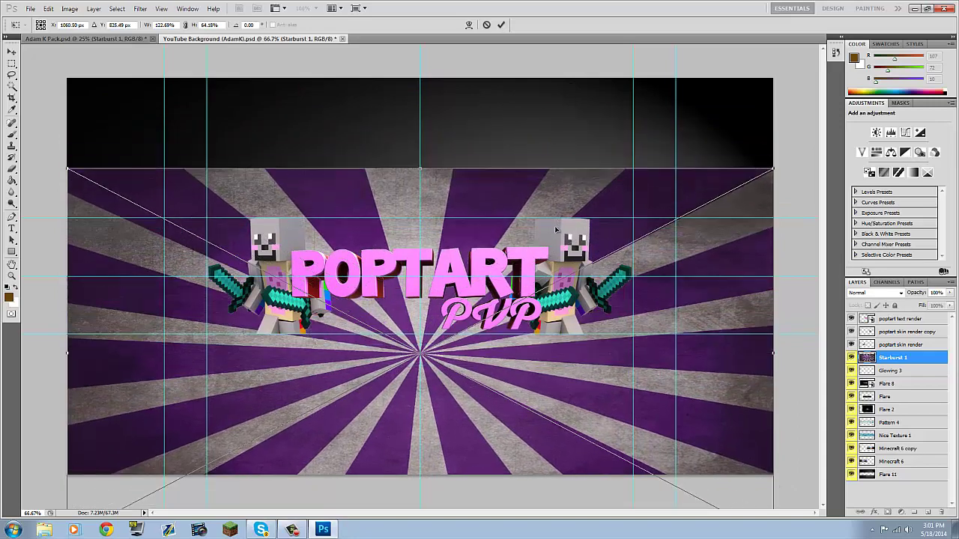
pyautogui.press('Return')
pyautogui.click(875, 293)
pyautogui.click(869, 157)
# Select the area above the central strip and rasterize the Starburst 1 layer.
pyautogui.press('m')
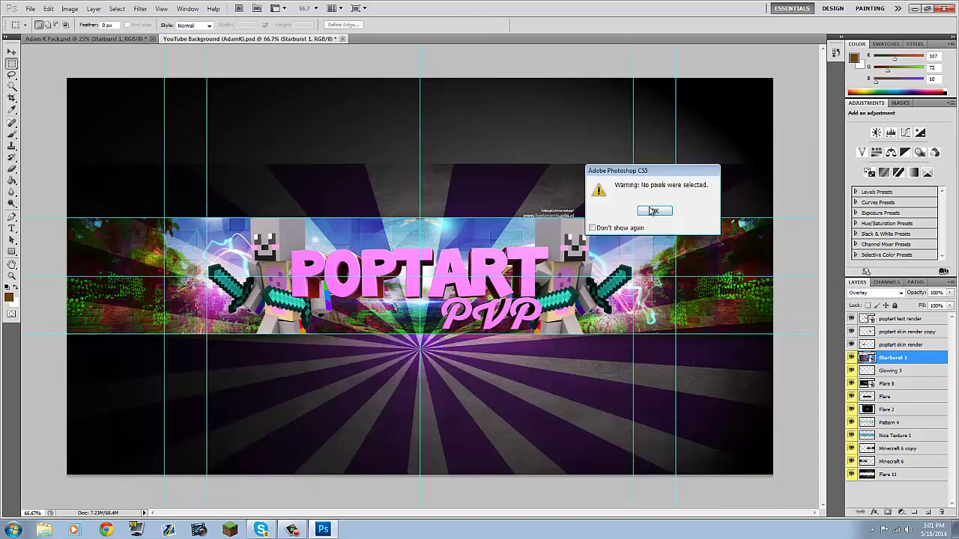
pyautogui.click(653, 211)
pyautogui.moveTo(44, 126); pyautogui.dragTo(769, 215)
pyautogui.press('Delete')
pyautogui.press('Return')
pyautogui.rightClick(664, 197)
pyautogui.click(715, 307)
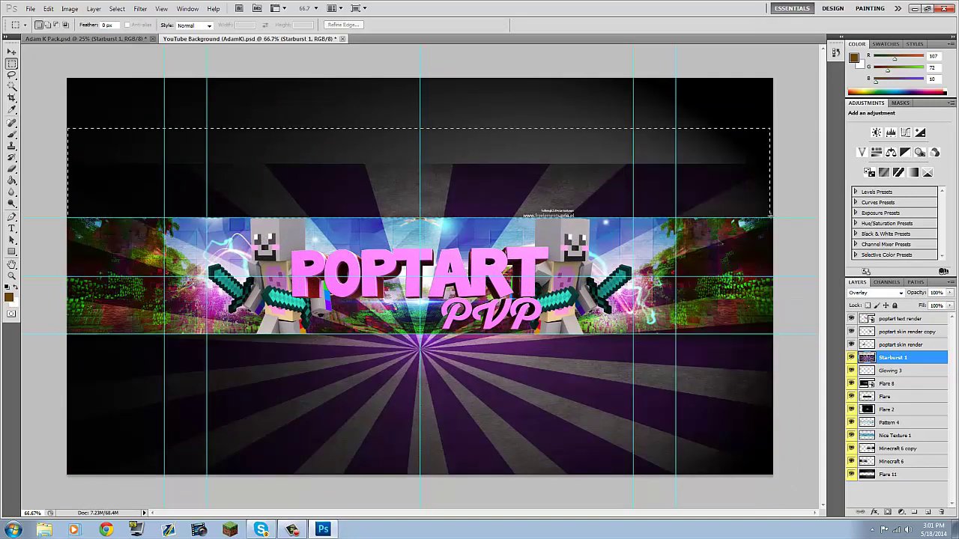
# Delete the parts of Starburst 1 above and below the central strip and change its blending to Soft Light.
pyautogui.press('Delete')
pyautogui.moveTo(771, 479)
pyautogui.mouseDown()
pyautogui.moveTo(129, 375)
pyautogui.moveTo(35, 333)
pyautogui.mouseUp()
pyautogui.press('Delete')
pyautogui.hotkey('ctrl', 'd')
pyautogui.click(894, 292)
pyautogui.click(869, 166)
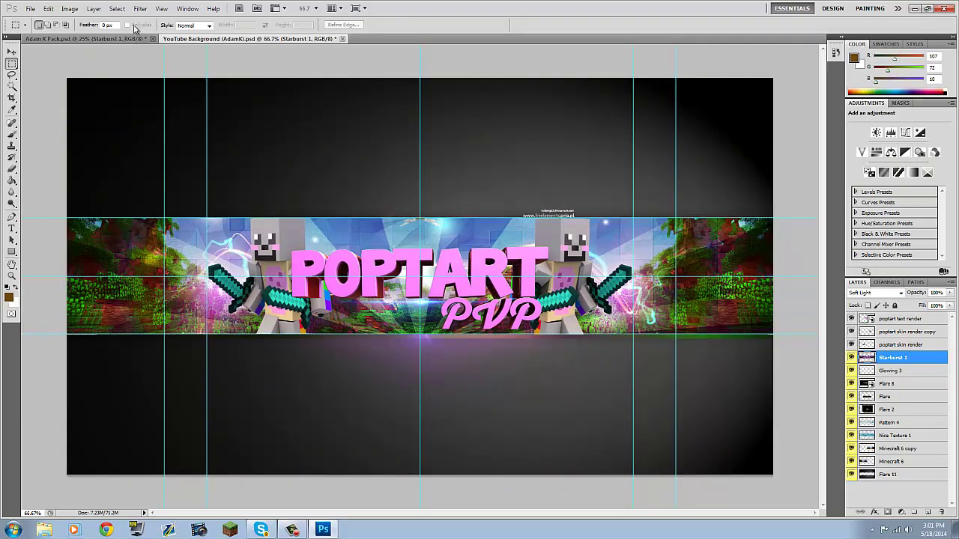
# Look through the Grunge and Abstract groups in Adam K Pack.psd, previewing several Abstract textures.
pyautogui.click(90, 38)
pyautogui.scroll(-5, 899, 419)
pyautogui.click(869, 353)
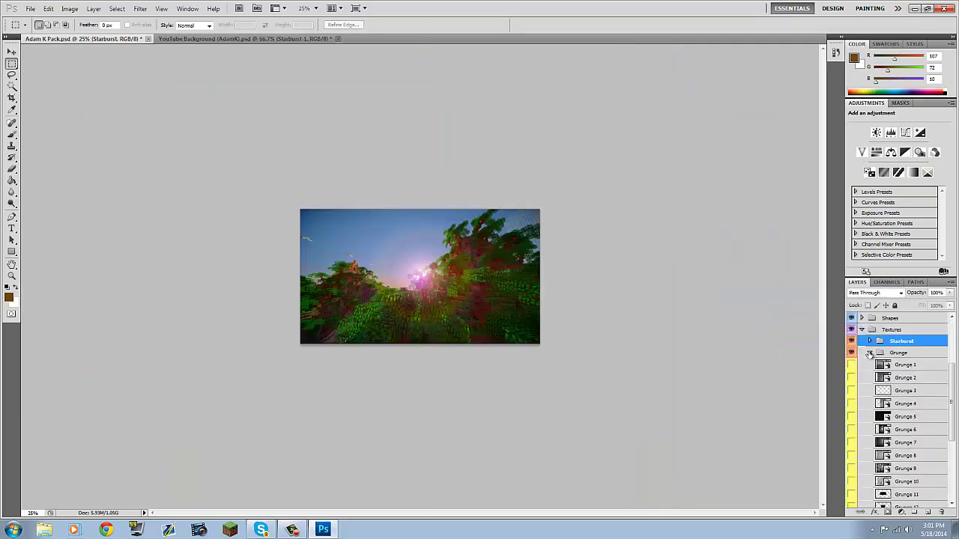
pyautogui.click(868, 353)
pyautogui.click(869, 364)
pyautogui.click(851, 364)
pyautogui.click(850, 364)
pyautogui.click(851, 389)
pyautogui.click(850, 389)
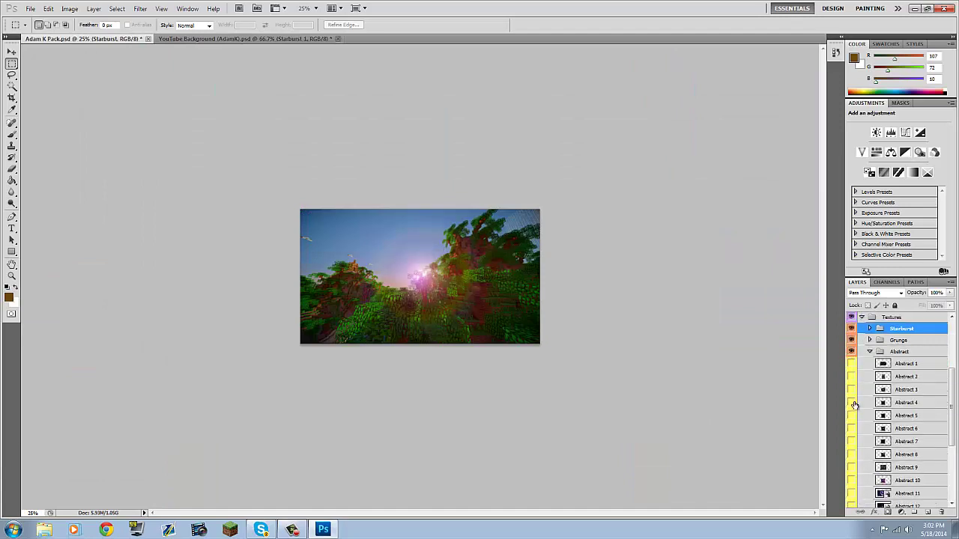
pyautogui.click(851, 415)
pyautogui.click(851, 415)
# Preview Abstract 7 and duplicate it into the YouTube Background (AdamK).psd banner.
pyautogui.click(851, 441)
pyautogui.click(851, 441)
pyautogui.rightClick(861, 442)
pyautogui.click(883, 246)
pyautogui.click(472, 202)
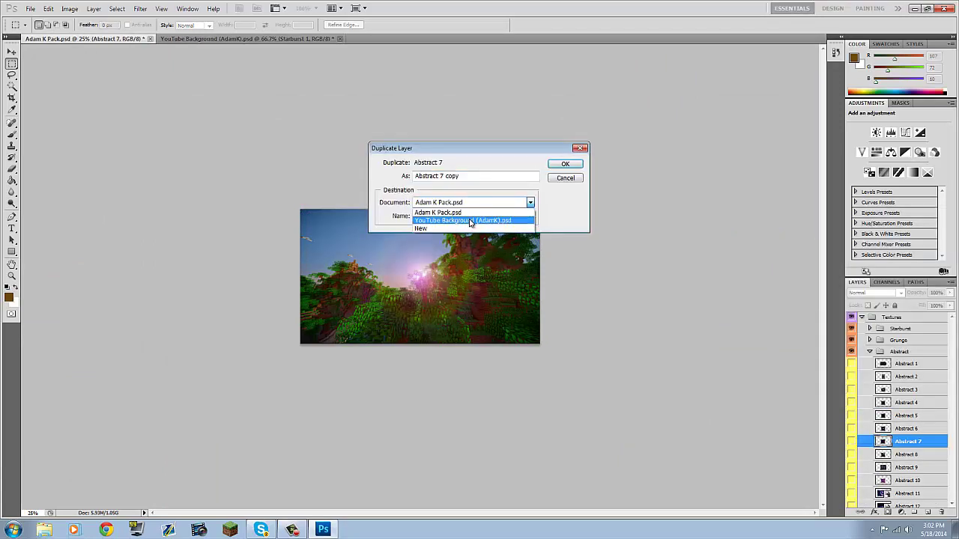
pyautogui.click(470, 220)
pyautogui.press('Return')
# Stretch Abstract 7 horizontally across the banner and set its blending mode to Overlay.
pyautogui.hotkey('ctrl', 't')
pyautogui.moveTo(462, 180); pyautogui.dragTo(604, 179)
pyautogui.press('Return')
pyautogui.click(875, 292)
pyautogui.click(866, 168)
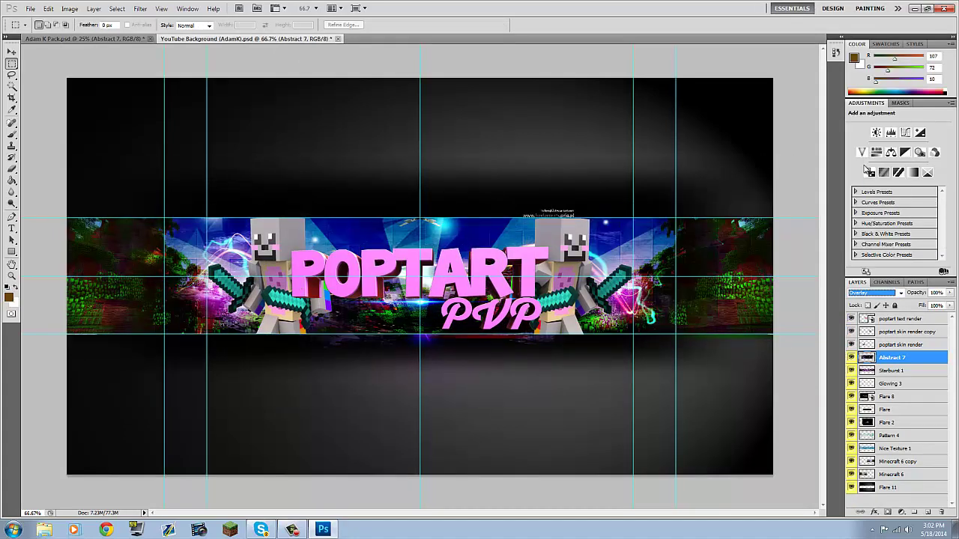
# Delete the areas of Abstract 7 below and above the central banner strip.
pyautogui.rightClick(279, 358)
pyautogui.moveTo(773, 334); pyautogui.dragTo(72, 381)
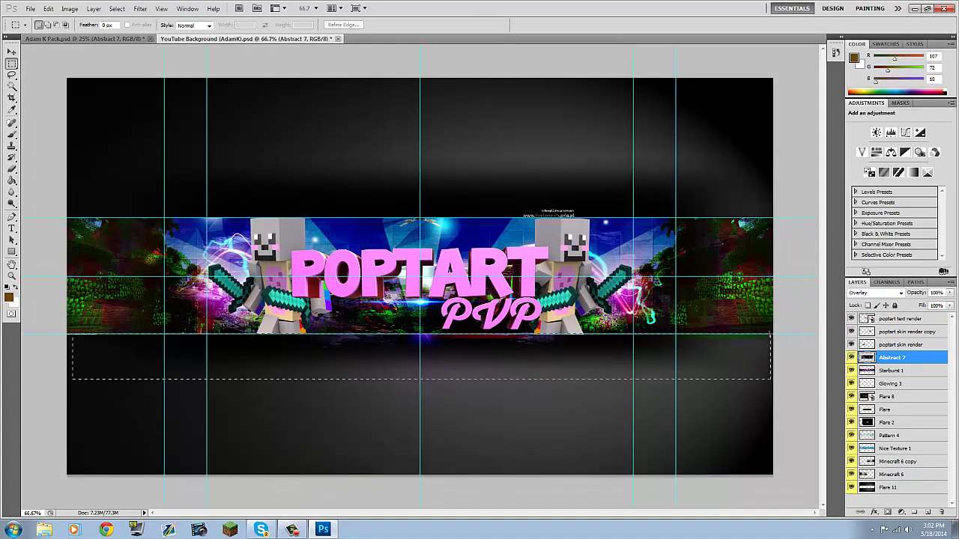
pyautogui.moveTo(773, 219); pyautogui.dragTo(67, 148)
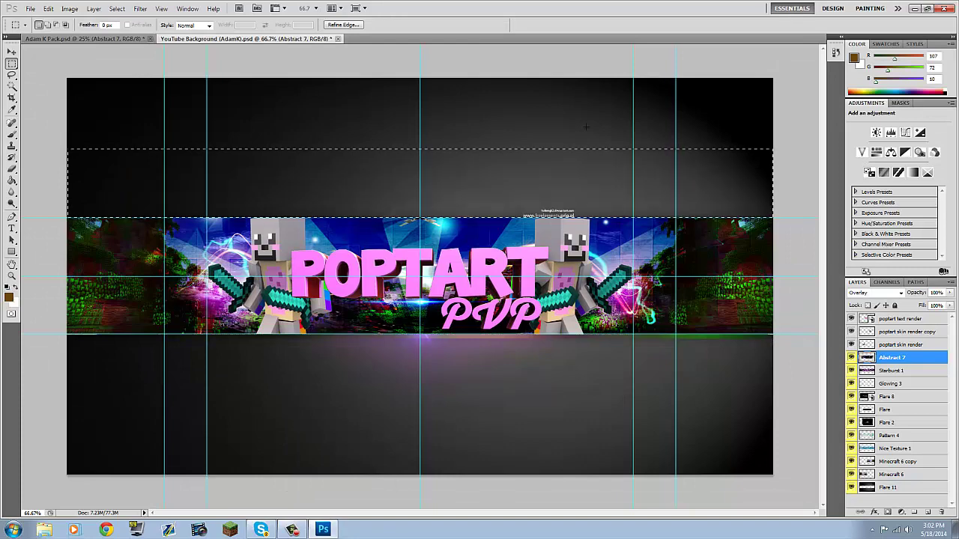
# Duplicate the Abstract 10 texture from Adam K Pack.psd into the YouTube Background (AdamK).psd banner.
pyautogui.click(86, 38)
pyautogui.click(909, 471)
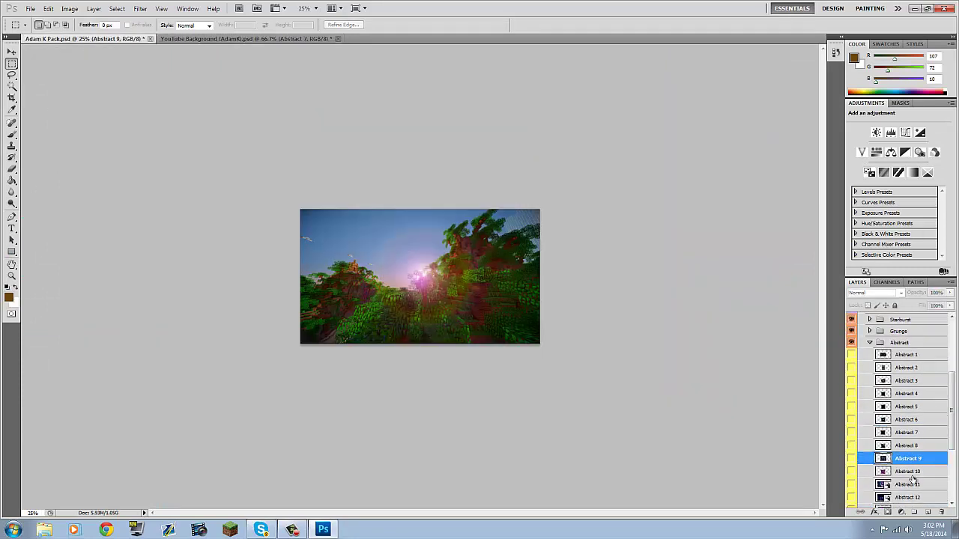
pyautogui.rightClick(909, 471)
pyautogui.click(861, 270)
pyautogui.click(465, 204)
pyautogui.click(449, 225)
pyautogui.press('Return')
# Stretch Abstract 10 across the full banner width, reduce its height to about 79% and set its blending mode to Overlay.
pyautogui.hotkey('ctrl', 't')
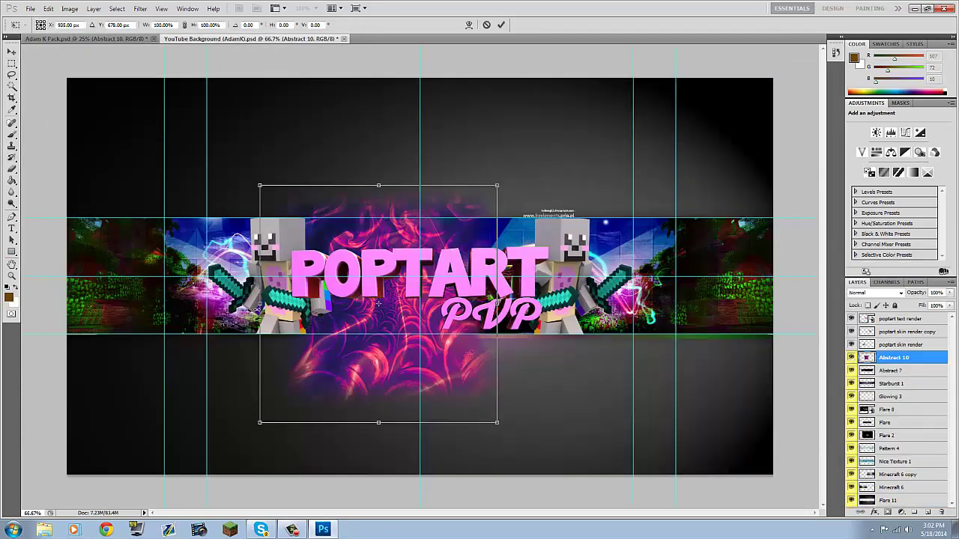
pyautogui.moveTo(260, 304); pyautogui.dragTo(108, 287)
pyautogui.moveTo(497, 304); pyautogui.dragTo(695, 304)
pyautogui.click(875, 292)
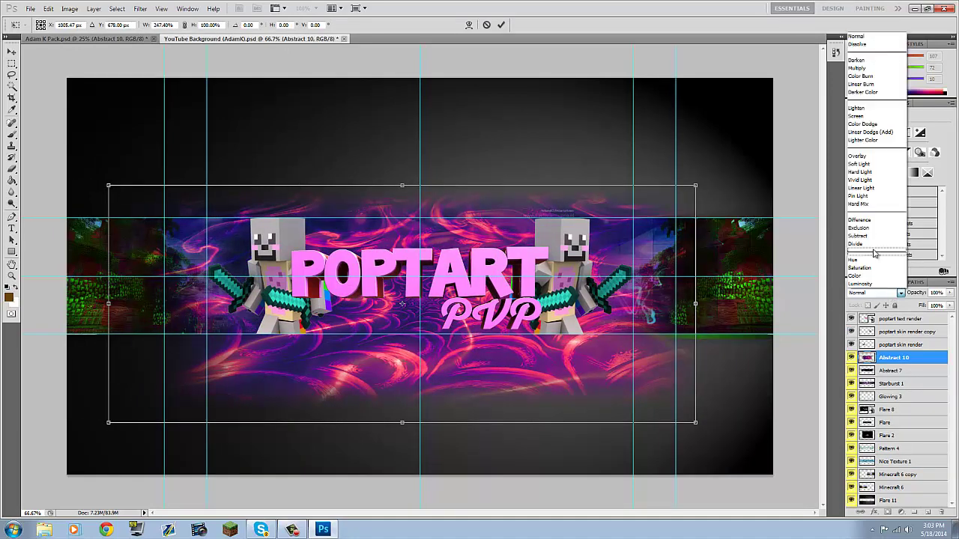
pyautogui.click(868, 158)
pyautogui.moveTo(447, 421); pyautogui.dragTo(447, 372)
pyautogui.moveTo(108, 281); pyautogui.dragTo(71, 280)
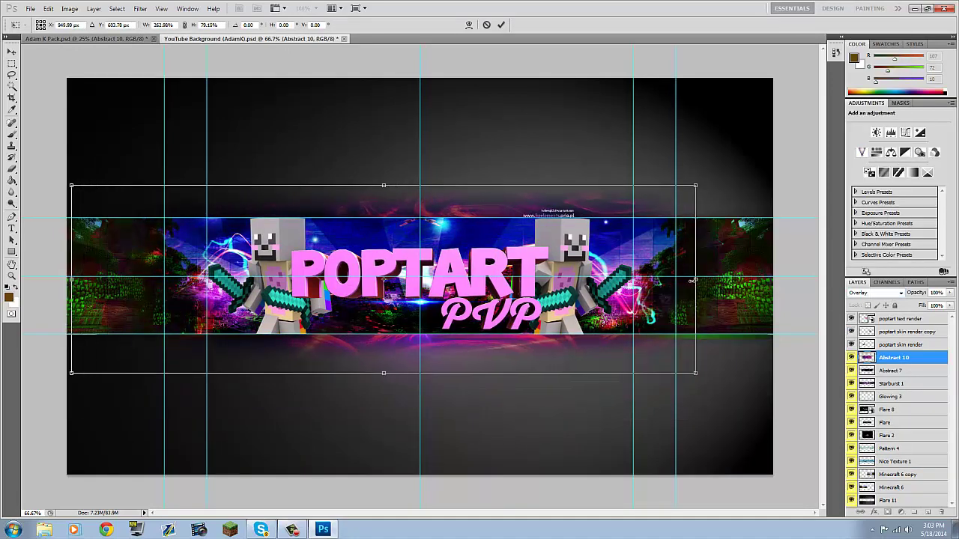
pyautogui.moveTo(695, 281); pyautogui.dragTo(773, 277)
pyautogui.press('Return')
# Free-transform Abstract 7 and delete the areas of Abstract 10 above and below the central banner strip.
pyautogui.click(891, 370)
pyautogui.hotkey('ctrl', 't')
pyautogui.press('Return')
pyautogui.click(891, 358)
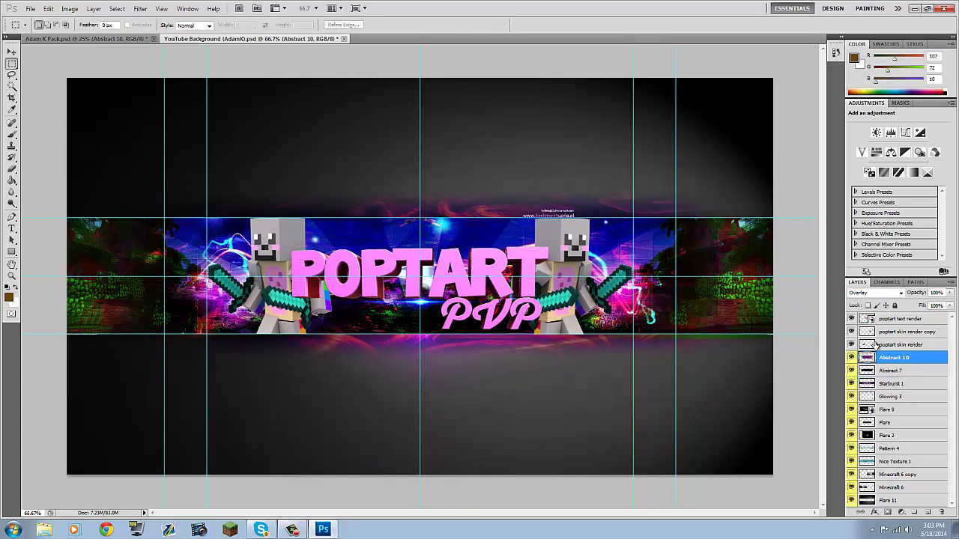
pyautogui.hotkey('ctrl', 't')
pyautogui.press('Return')
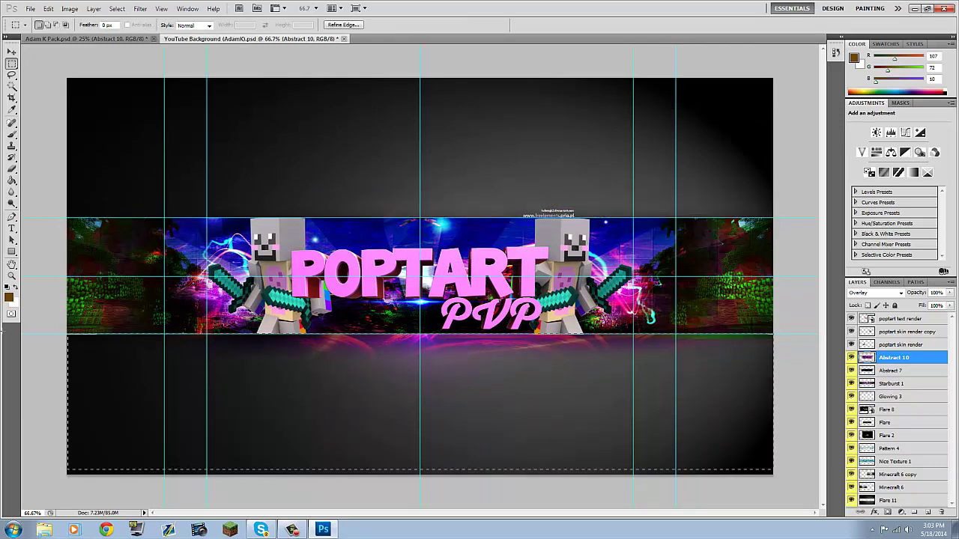
# Duplicate the Shamazing colour correction group from Adam K Pack.psd into the YouTube Background (AdamK).psd banner and make it visible.
pyautogui.hotkey('ctrl', 'Tab')
pyautogui.click(862, 330)
pyautogui.click(861, 433)
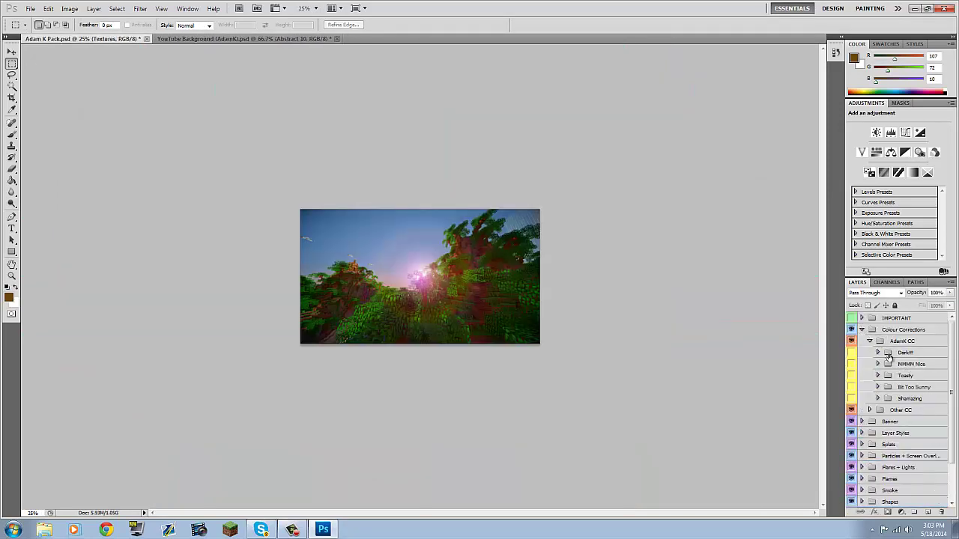
pyautogui.rightClick(888, 394)
pyautogui.click(862, 272)
pyautogui.click(524, 321)
pyautogui.click(524, 337)
pyautogui.click(563, 163)
pyautogui.click(850, 357)
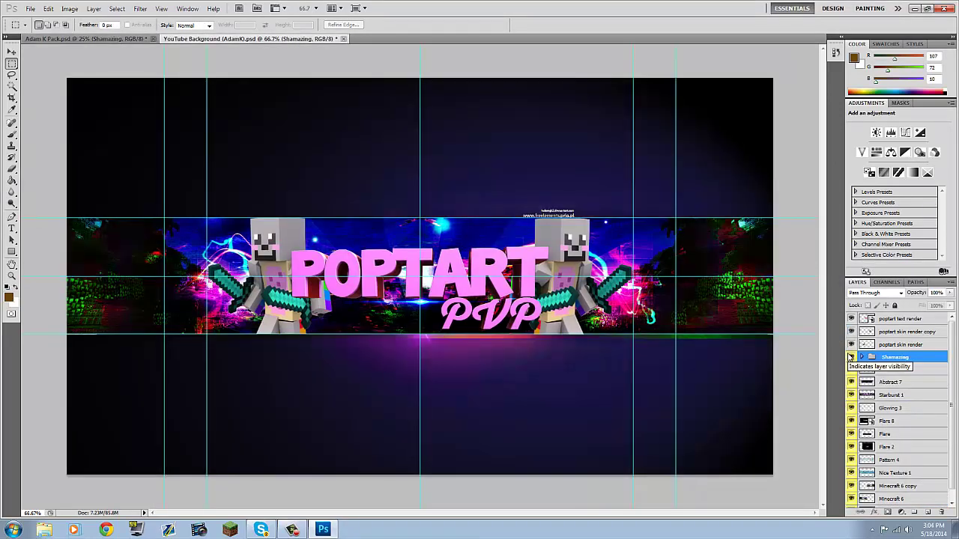
pyautogui.scroll(-1, 906, 473)
pyautogui.scroll(1, 906, 465)
# Add a Drop Shadow to the poptart text render layer and enlarge the shadow's size.
pyautogui.click(902, 319)
pyautogui.click(93, 8)
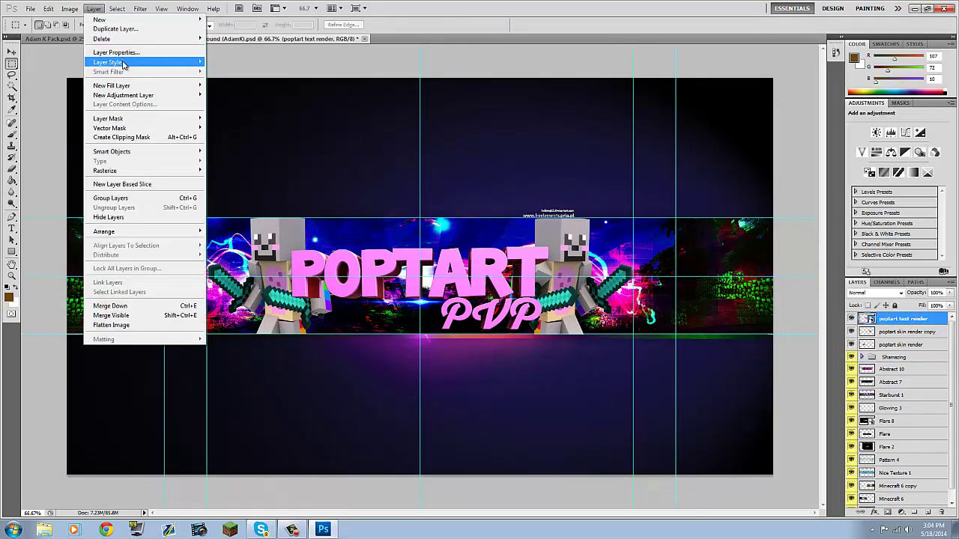
pyautogui.moveTo(123, 62)
pyautogui.click(232, 76)
pyautogui.moveTo(385, 433); pyautogui.dragTo(413, 440)
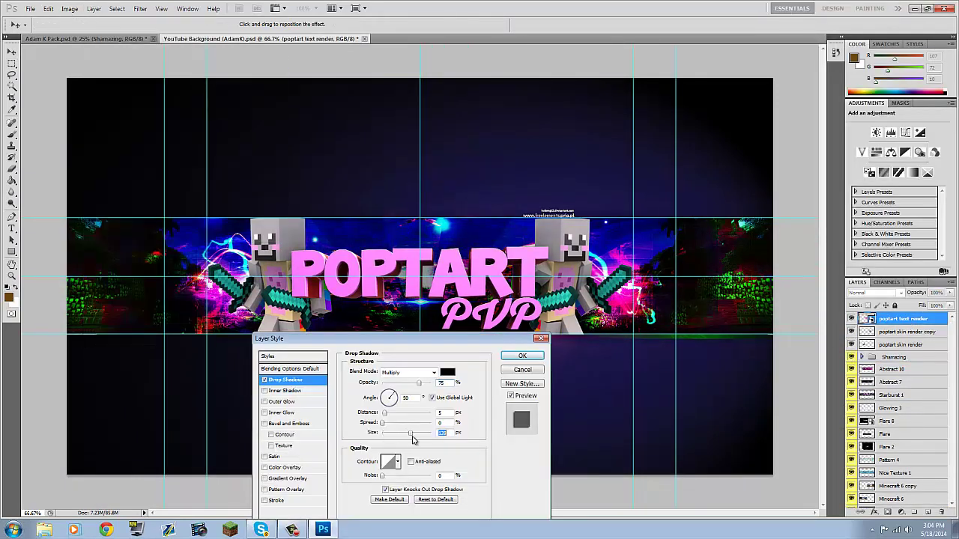
# Add a pink Outer Glow to the poptart text render with a size of 81 px and a slight spread.
pyautogui.click(282, 402)
pyautogui.click(369, 405)
pyautogui.click(422, 127)
pyautogui.click(579, 133)
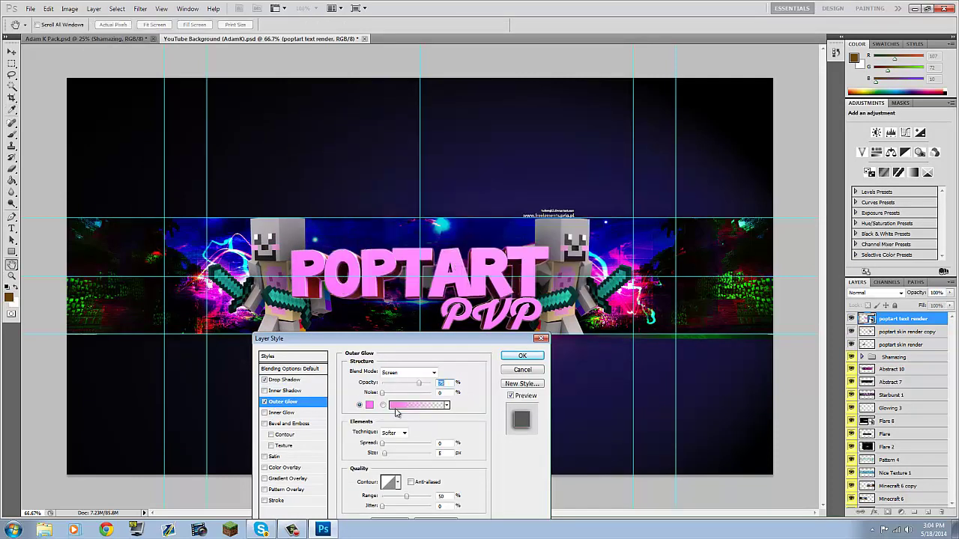
pyautogui.moveTo(383, 453); pyautogui.dragTo(400, 454)
pyautogui.click(382, 443)
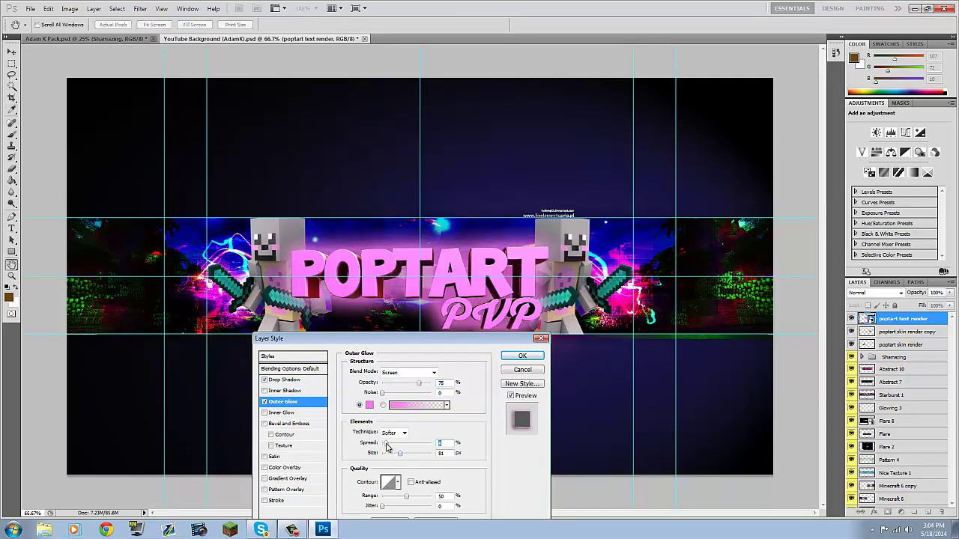
pyautogui.click(521, 356)
# Add a Drop Shadow to the poptart skin render copy layer with a size of 76 px and increased spread.
pyautogui.click(902, 361)
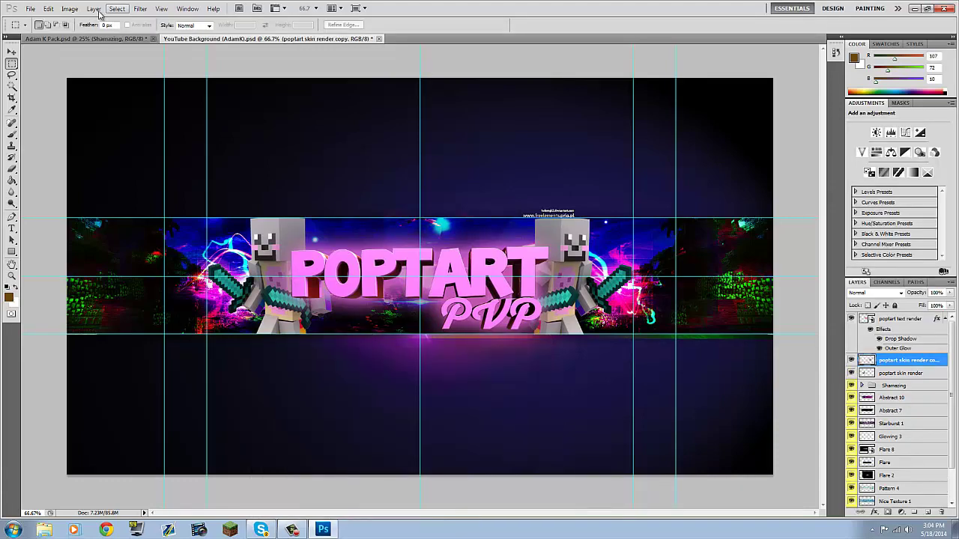
pyautogui.click(93, 8)
pyautogui.click(232, 76)
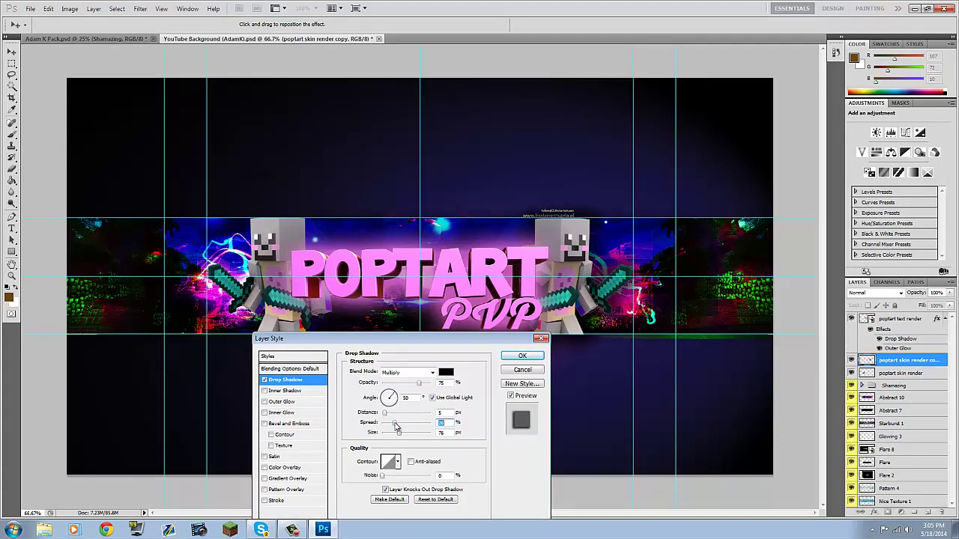
pyautogui.click(522, 356)
# Copy the layer style of poptart skin render copy and paste it onto the poptart skin render layer.
pyautogui.click(903, 391)
pyautogui.click(93, 9)
pyautogui.moveTo(113, 62)
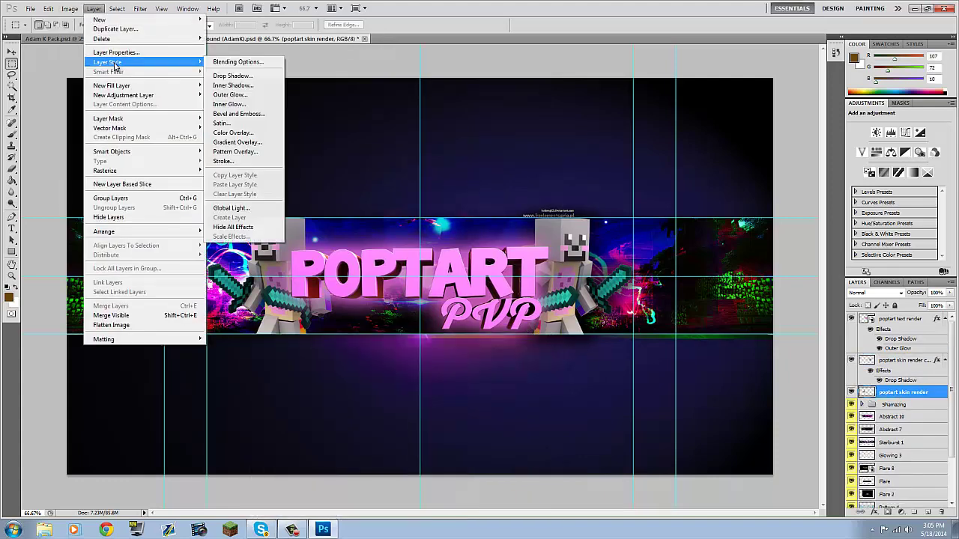
pyautogui.rightClick(898, 361)
pyautogui.click(861, 294)
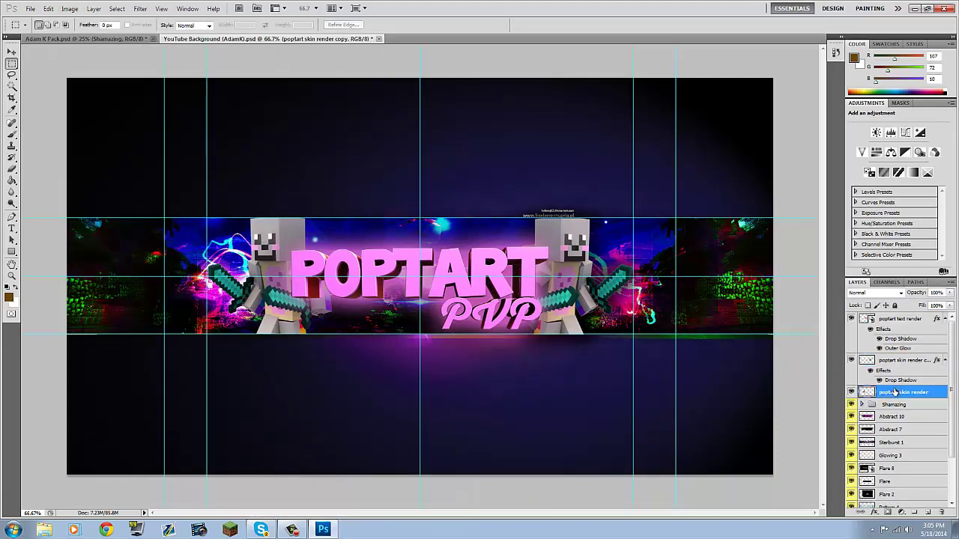
pyautogui.rightClick(899, 392)
pyautogui.click(861, 332)
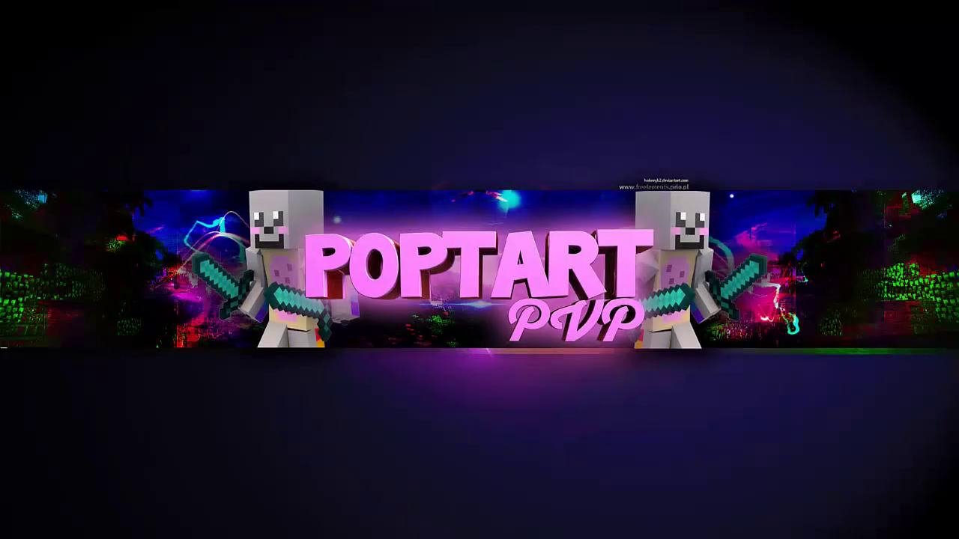